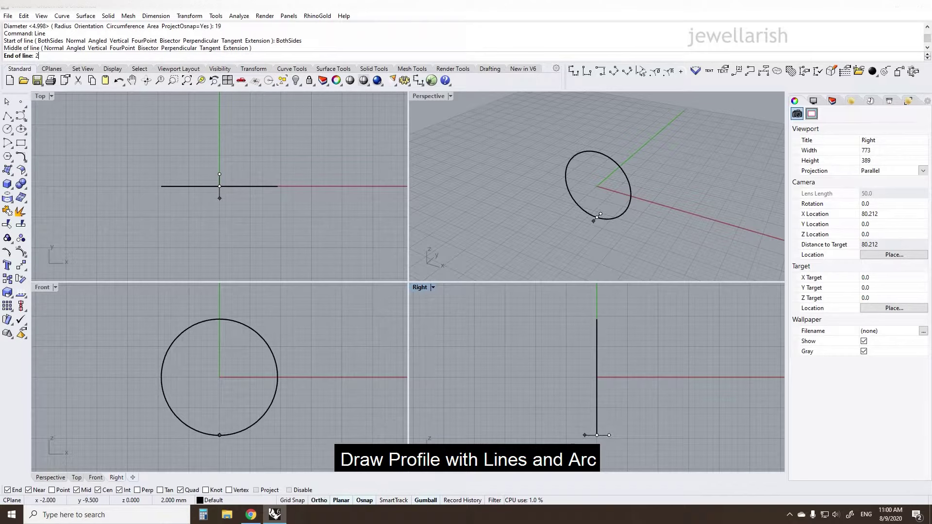
- Finish the horizontal line centred on the circle's lowest point, extending 2 mm to each side
key("Return")
scroll(599, 437, "up", 10)
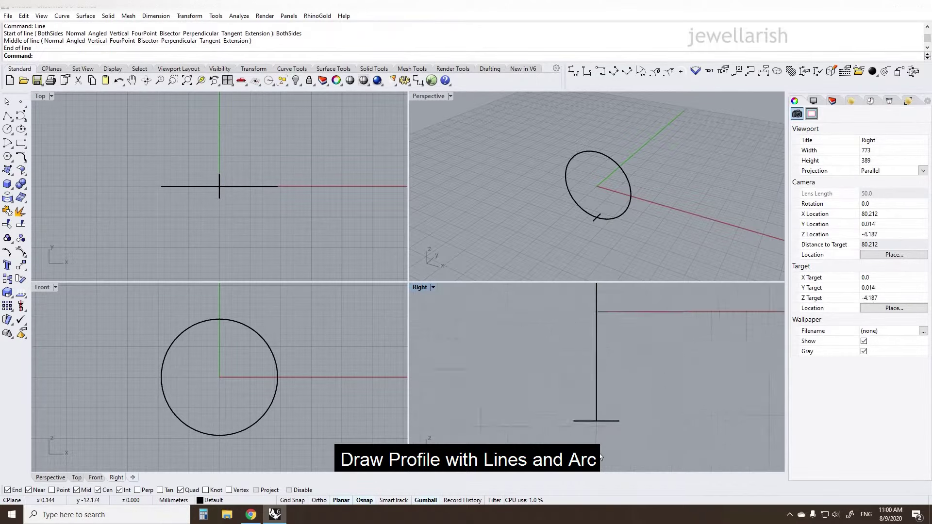
- Copy the horizontal line 1.5 mm straight down from the original
left_click(634, 394)
type("c")
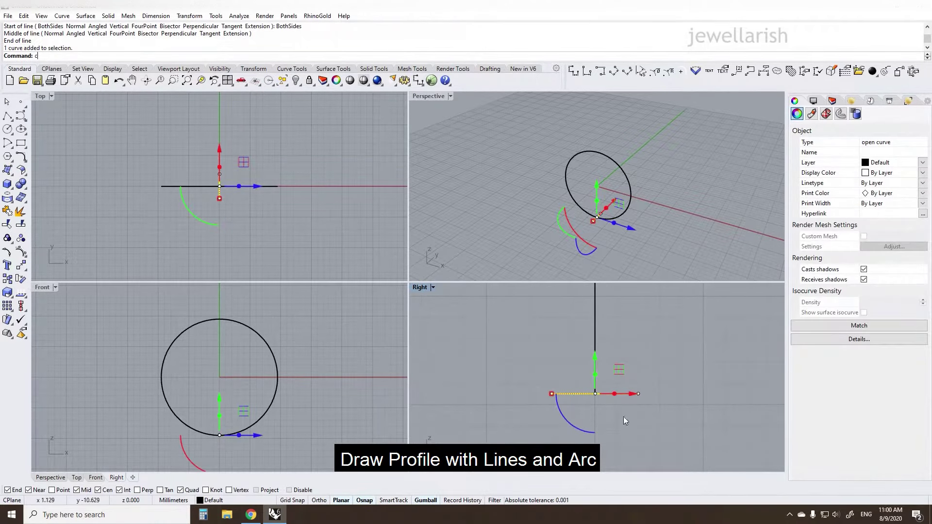
type("v")
key("Return")
left_click(680, 349)
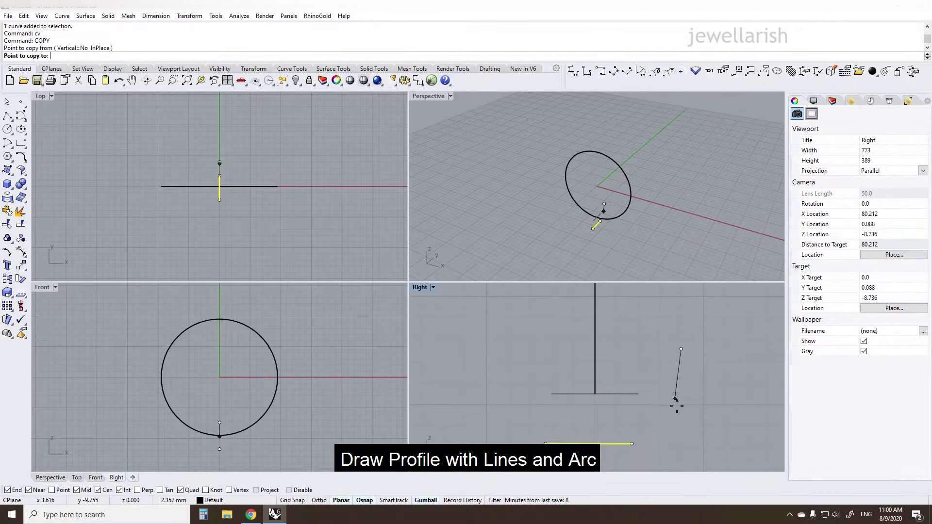
type("2")
key("Return")
key("shift")
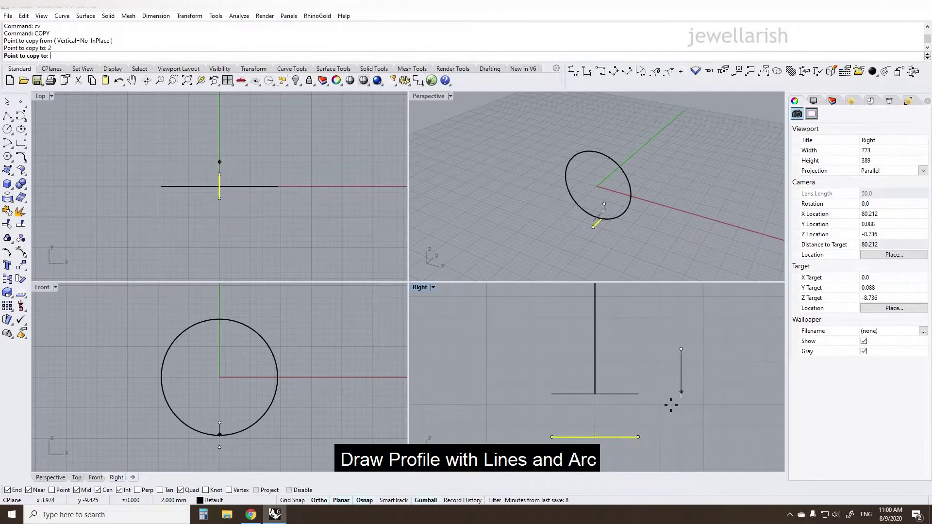
type("1.5")
key("Return")
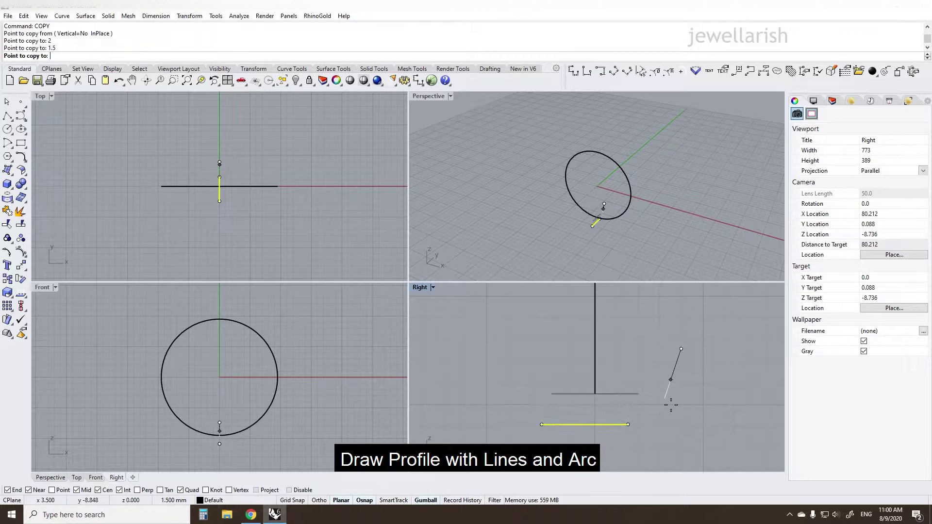
key("shift")
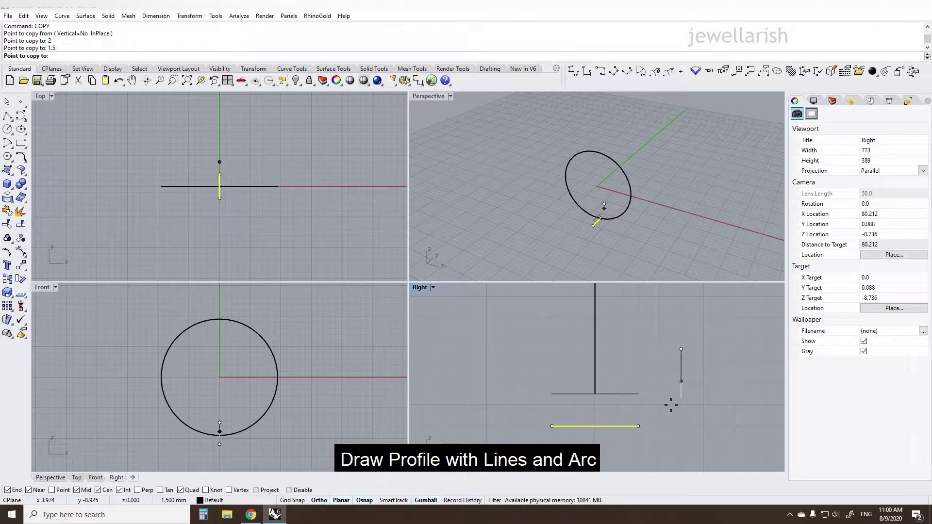
left_click(678, 411)
key("Return")
- Draw a downward-bulging arc about 0.7 mm deep between the lower line's endpoints, and delete that lower line
scroll(589, 381, "down", 3)
scroll(612, 409, "up", 5)
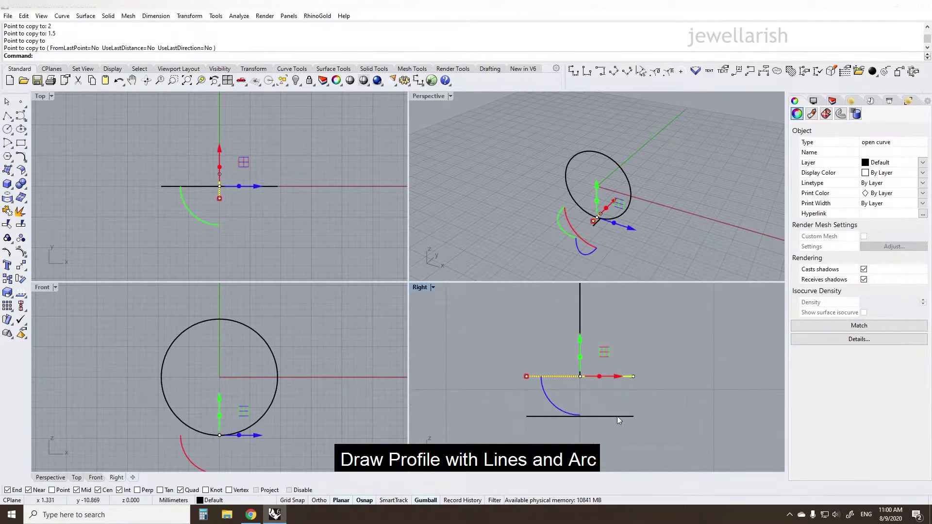
type("Arrc")
key("Return")
type("s")
key("Return")
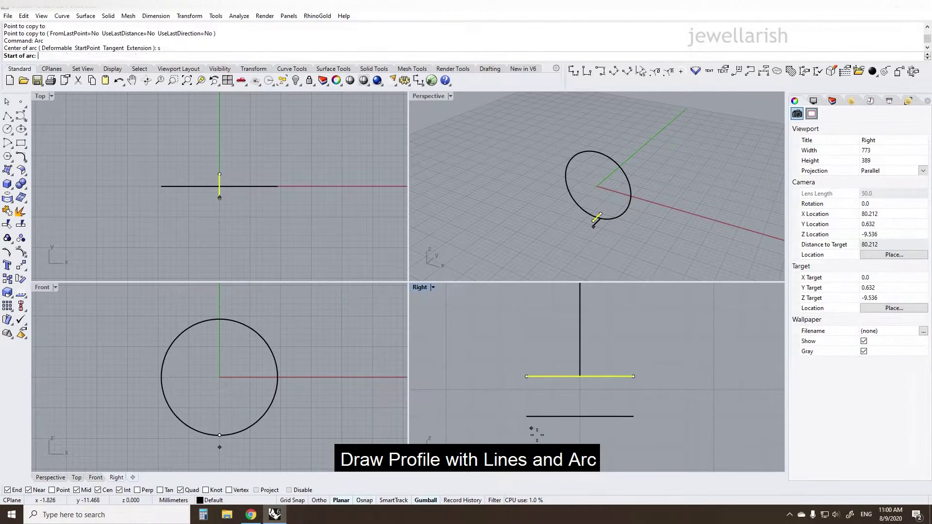
left_click(527, 417)
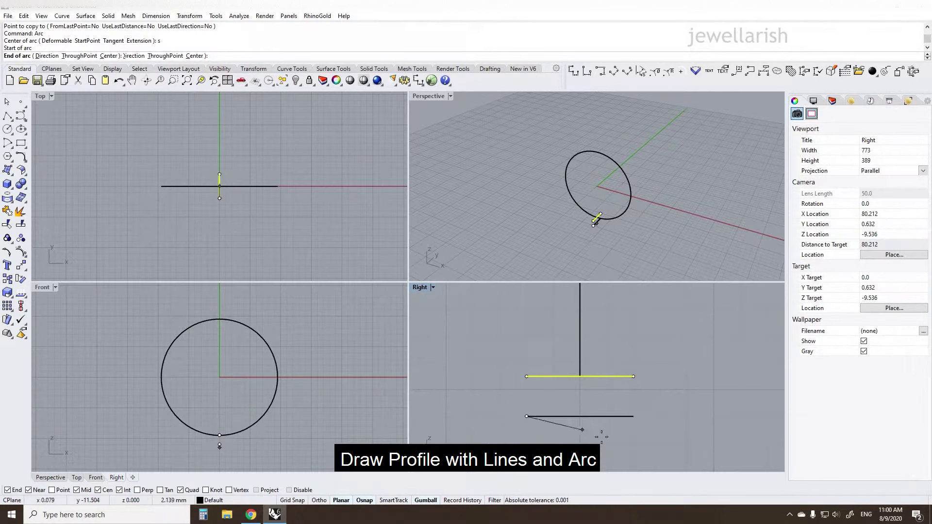
left_click(633, 417)
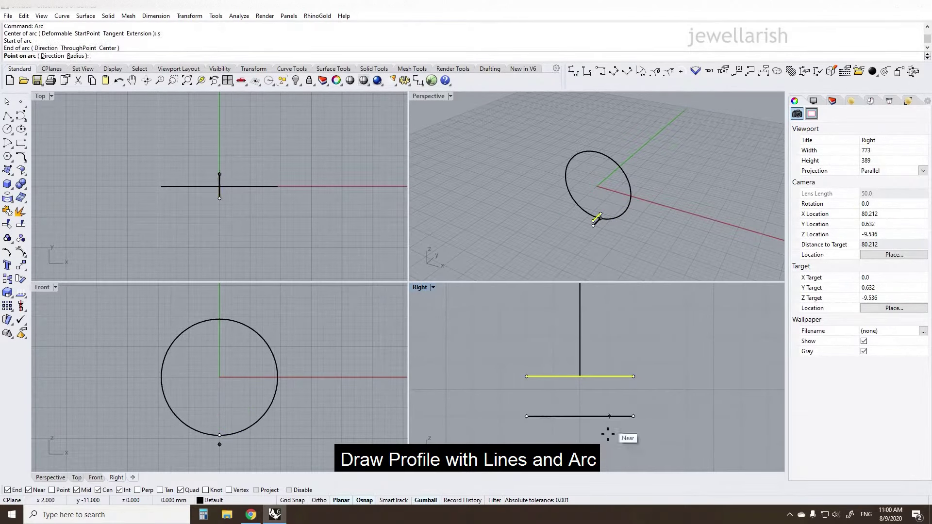
left_click(583, 435)
left_click(593, 416)
key("Delete")
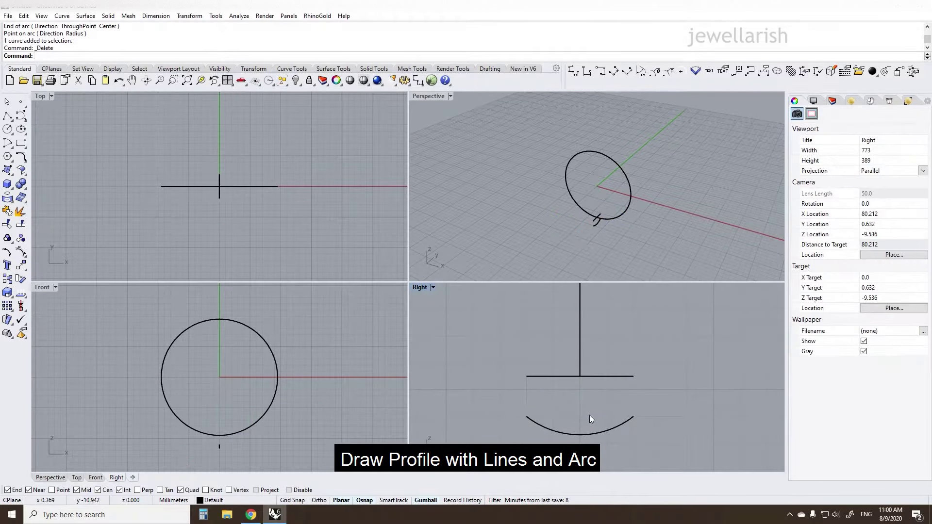
- Close the profile with vertical lines from the upper line's ends to the arc's ends, and join the four curves
type("Line")
key("Return")
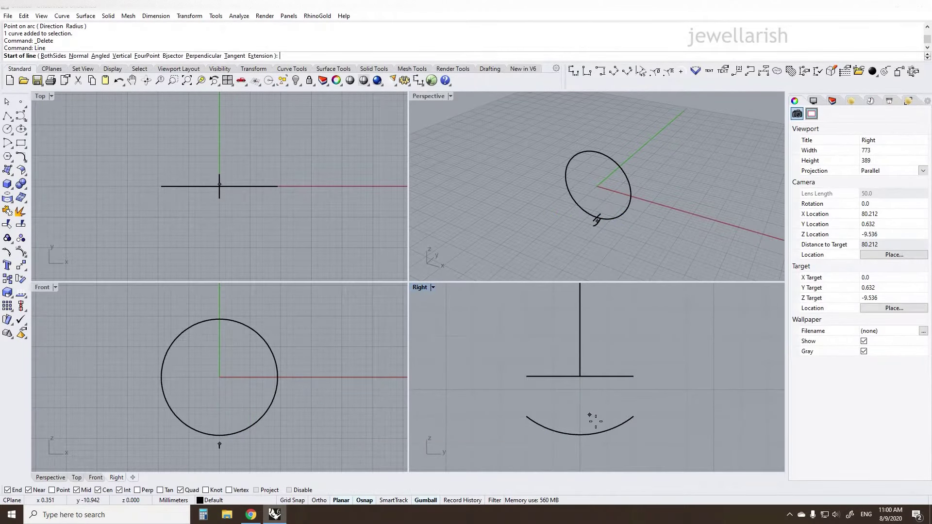
left_click(534, 387)
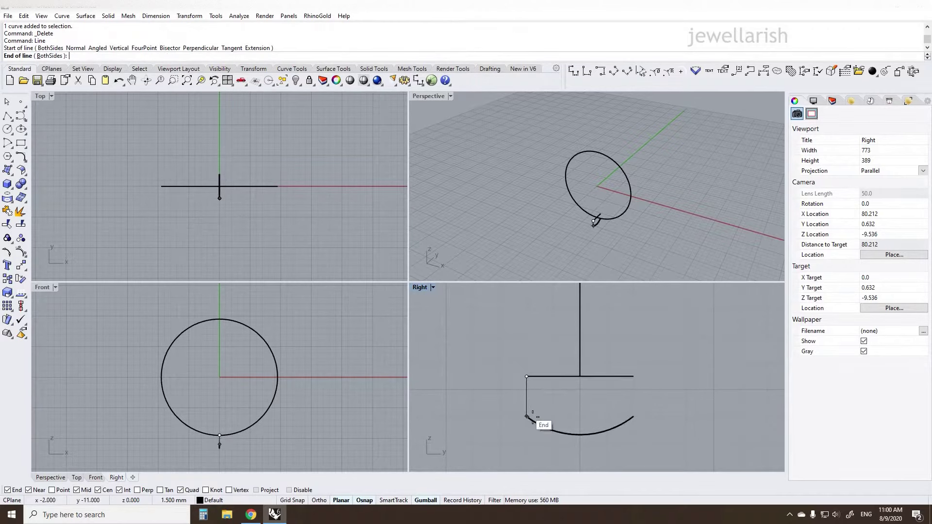
left_click(534, 416)
key("Return")
left_click(647, 383)
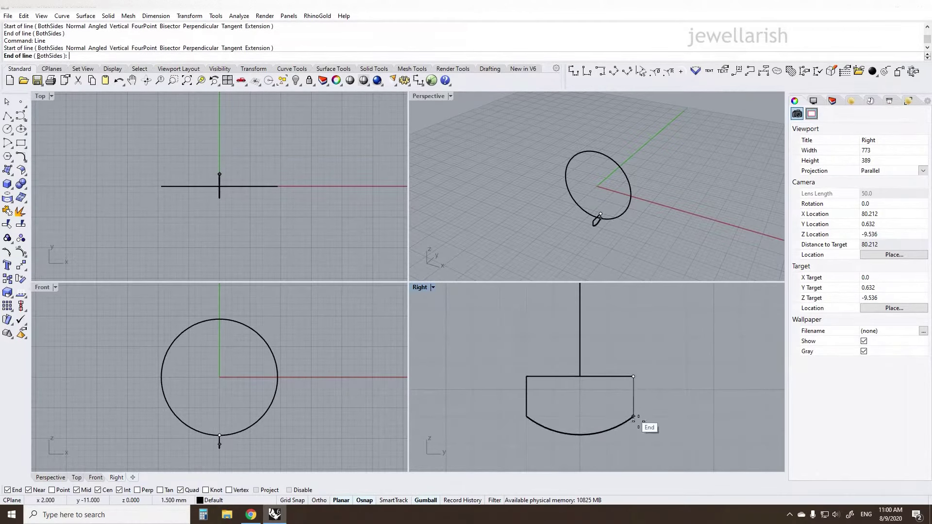
left_click(635, 418)
left_click_drag(485, 358, 683, 460)
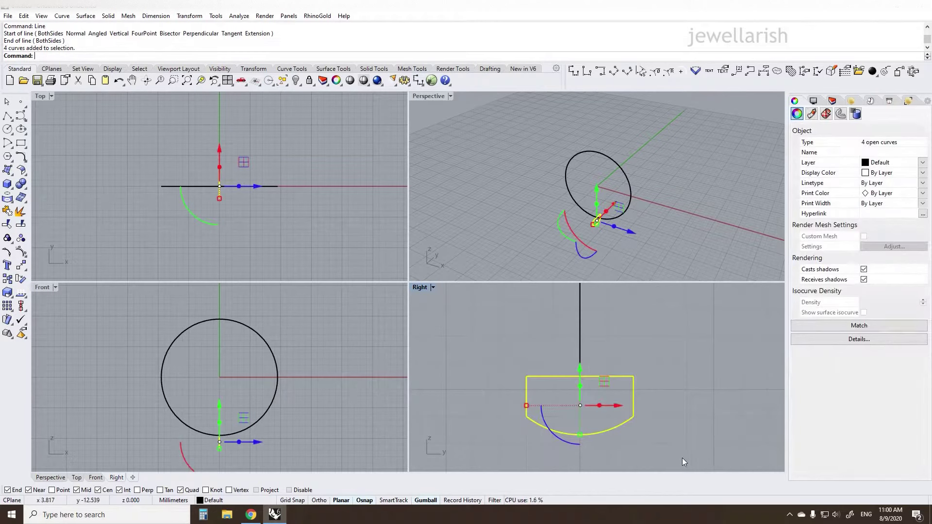
key("ctrl+j")
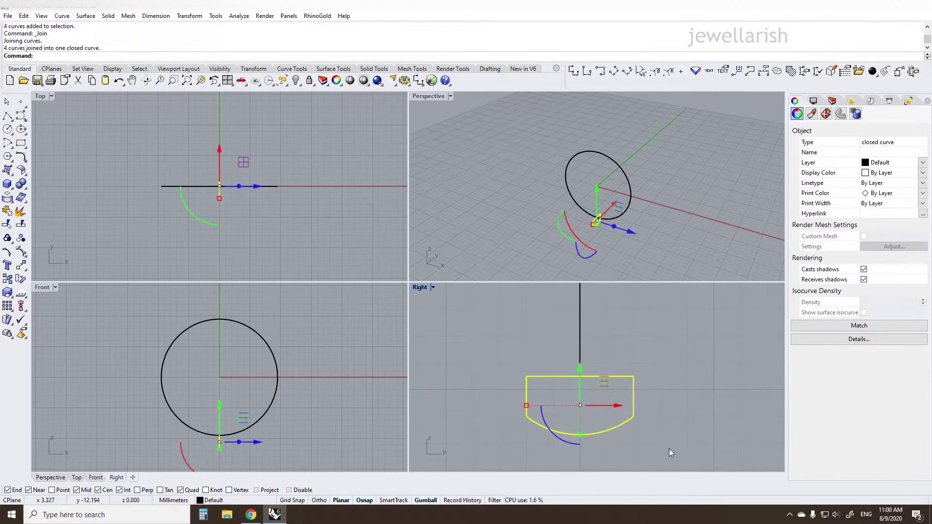
- Sweep the closed profile along the circle with Sweep1, placing the seam at the midpoint of the profile's flat inner edge
left_click(655, 203)
scroll(617, 187, "up", 4)
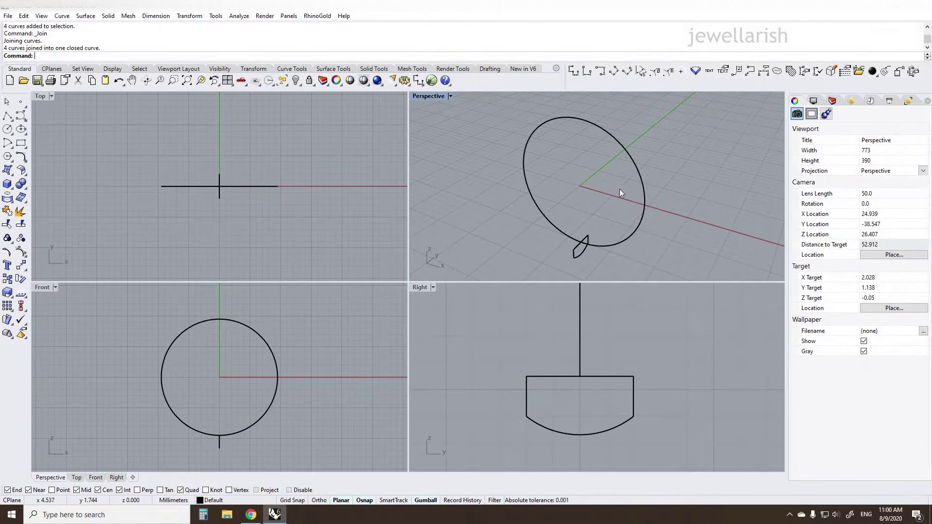
left_click_drag(665, 154, 614, 179)
type("s")
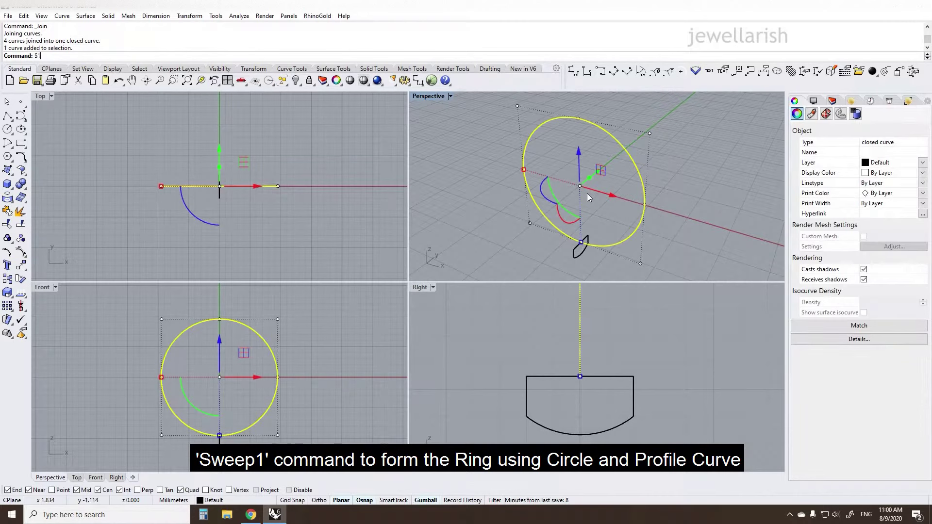
type("1")
key("Return")
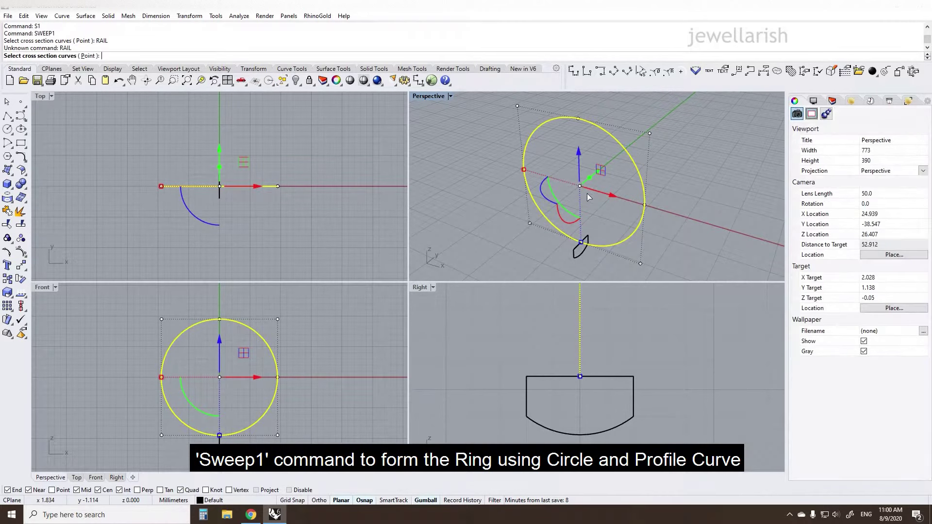
left_click(576, 253)
key("Return")
scroll(600, 246, "up", 4)
left_click(572, 213)
left_click(552, 232)
scroll(566, 251, "down", 10)
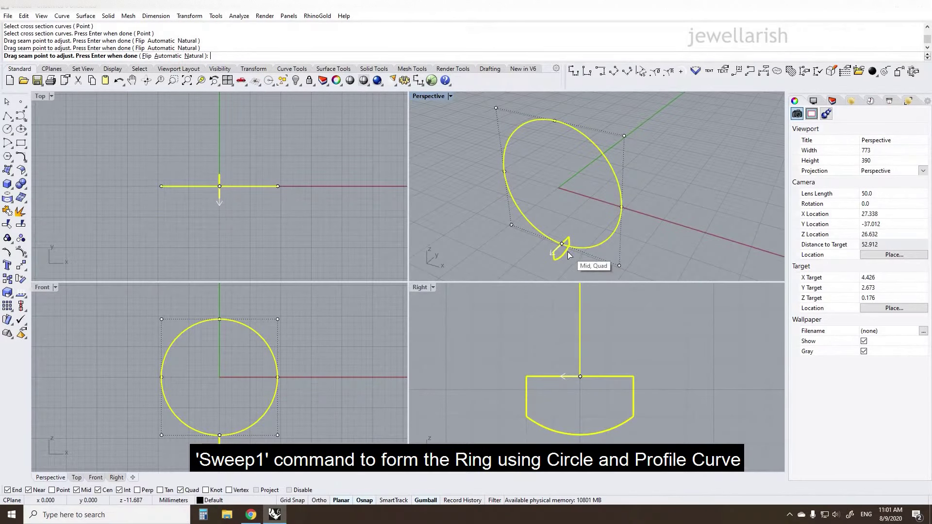
key("Return")
key("Return")
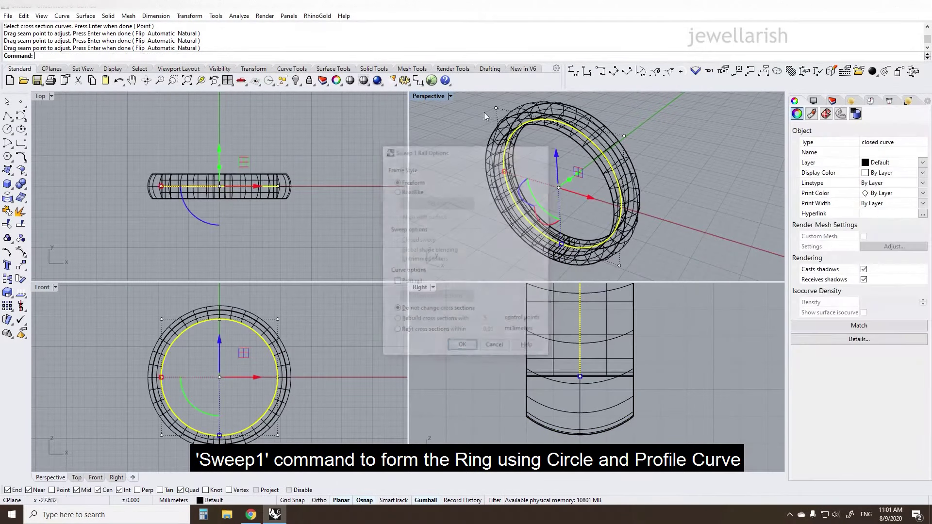
- Set the Perspective viewport's display mode to Shaded and deselect the circle
left_click(449, 95)
left_click(450, 133)
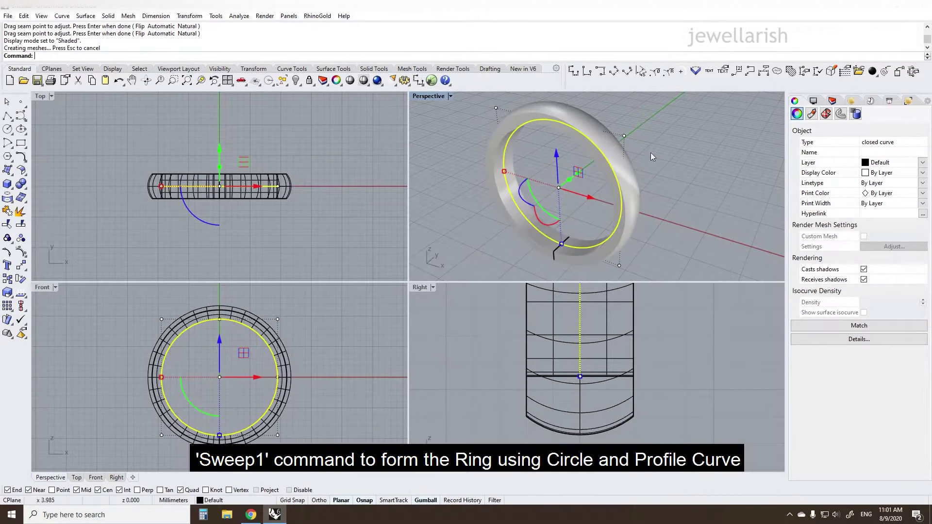
left_click(650, 153)
- Extract a V-direction isocurve running across the ring's outer surface, on one side of its top
right_click_drag(650, 131, 663, 165)
scroll(618, 141, "up", 2)
type("E")
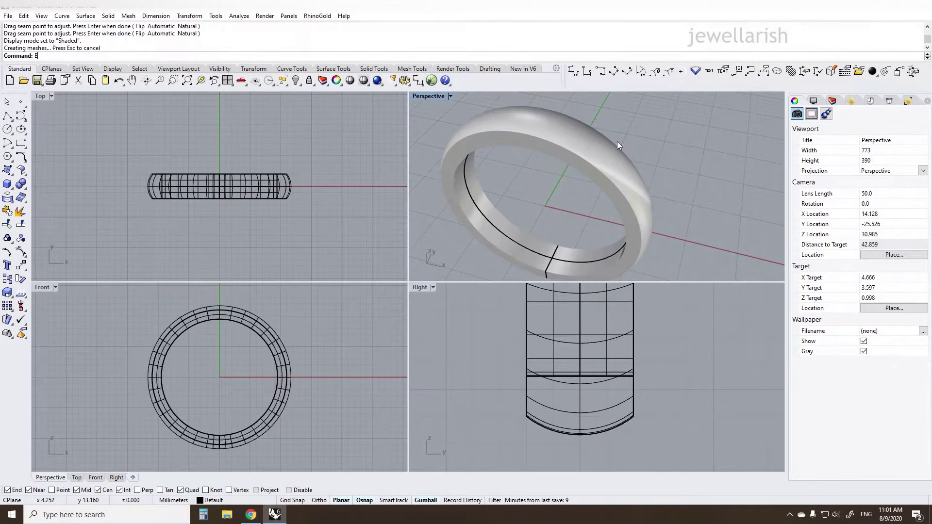
type("xtract")
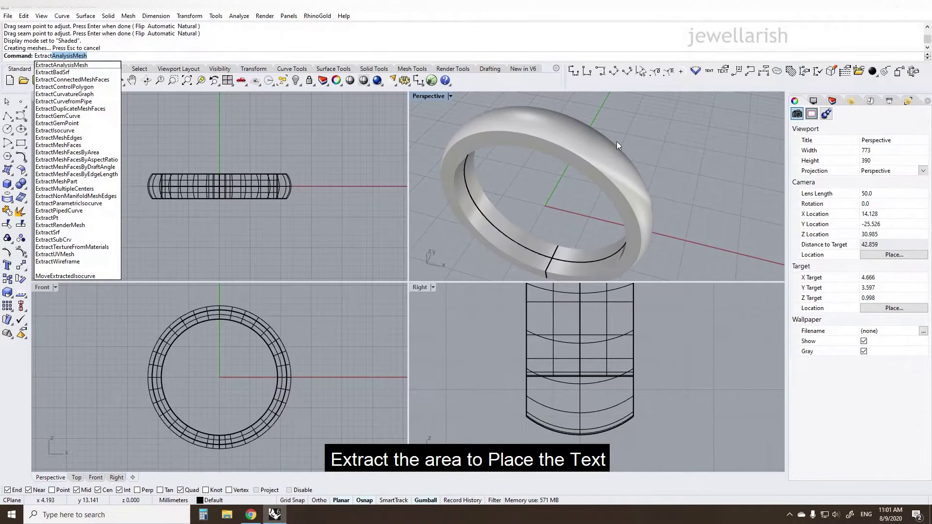
type("Isocurve")
key("Return")
right_click_drag(669, 177, 656, 175)
left_click(607, 159)
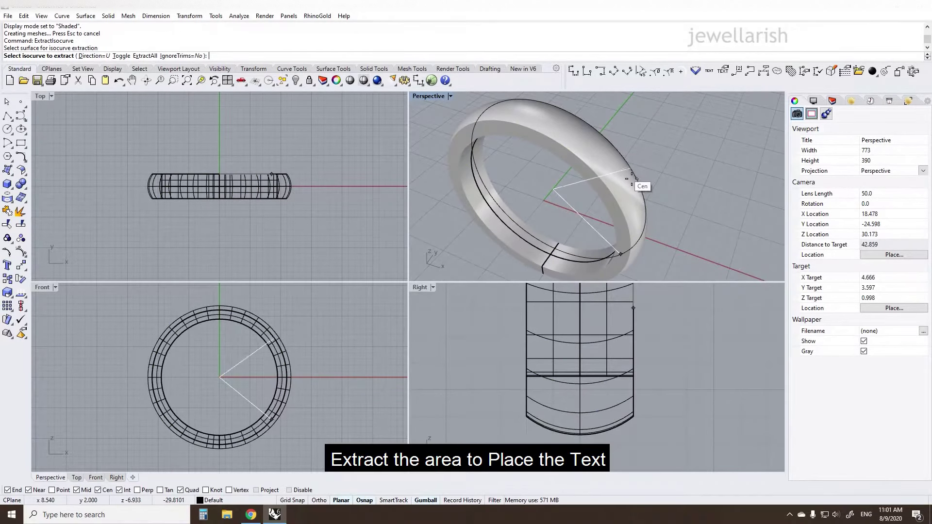
type("t")
key("Return")
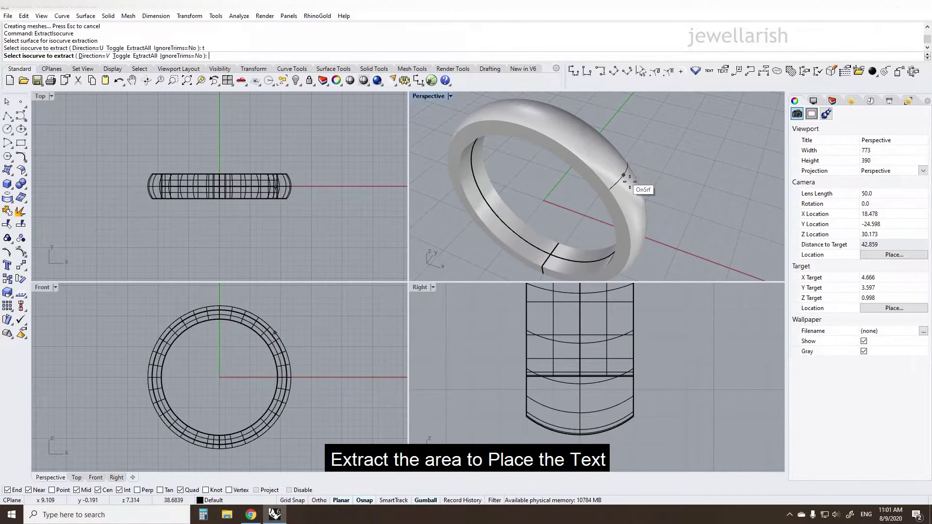
left_click(597, 175)
key("Return")
- Mirror the extracted isocurve across the Y axis in the Front view, keeping the original
scroll(251, 341, "down", 2)
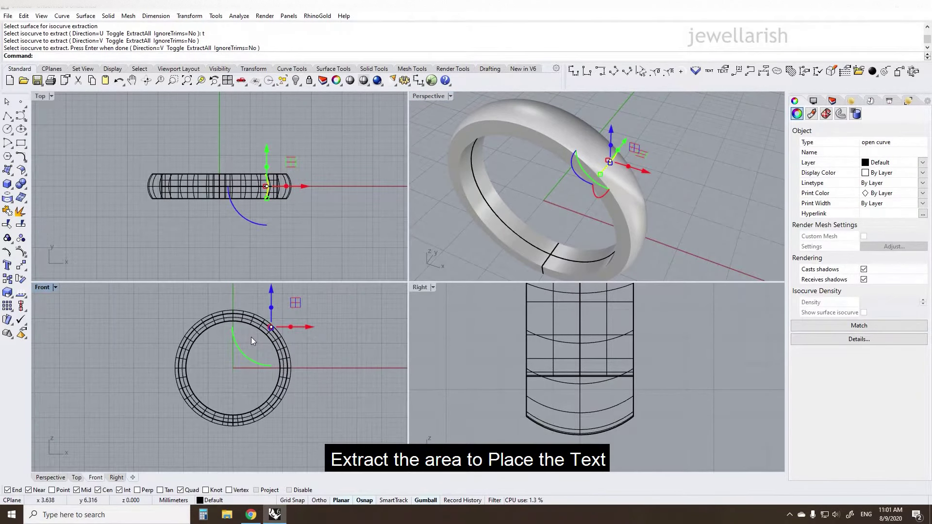
type("mi")
key("Return")
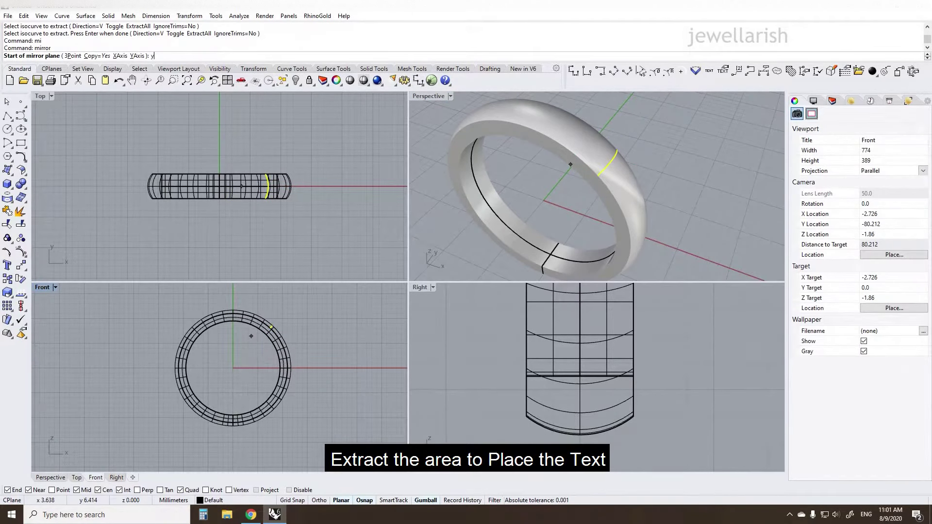
type("y")
key("Return")
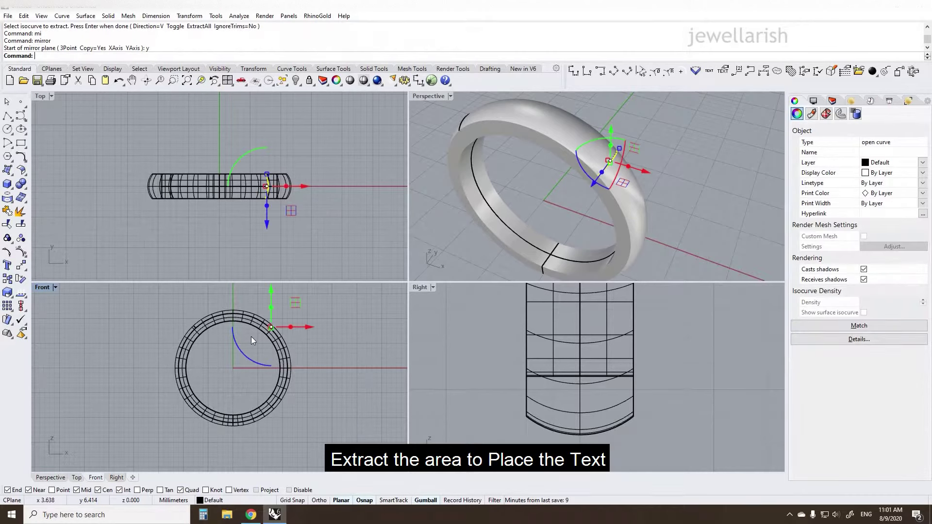
- Extract a copy of the ring's outer curved surface with ExtractSrf, using Copy=Yes
left_click(720, 191)
right_click_drag(721, 191, 537, 182)
type("ExtractSrf")
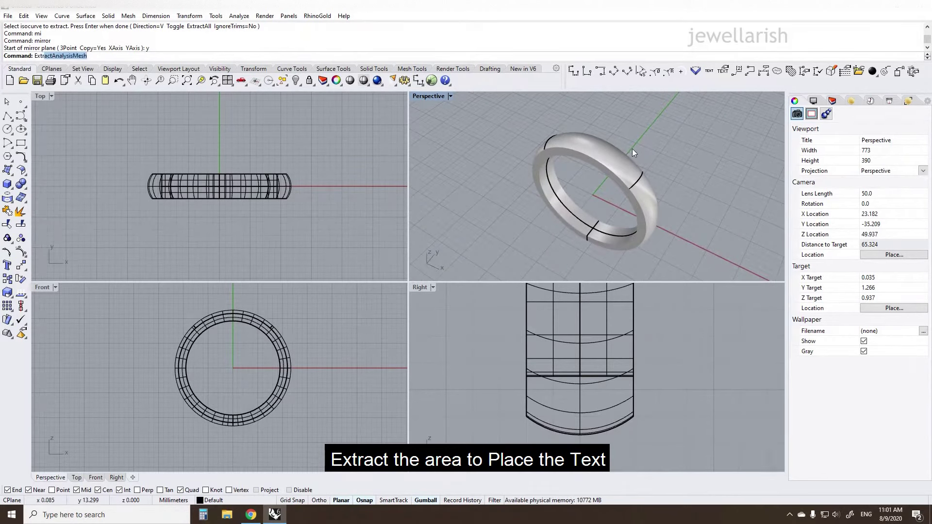
key("Return")
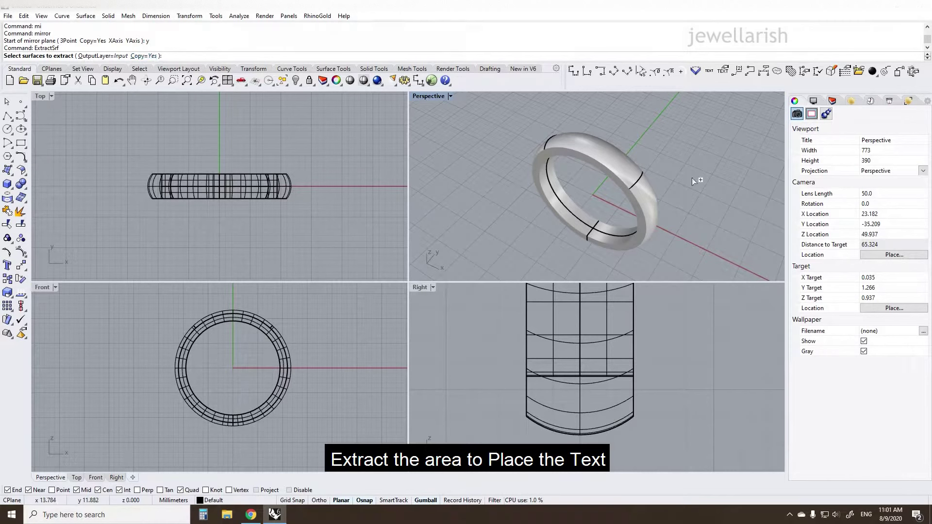
left_click(602, 156)
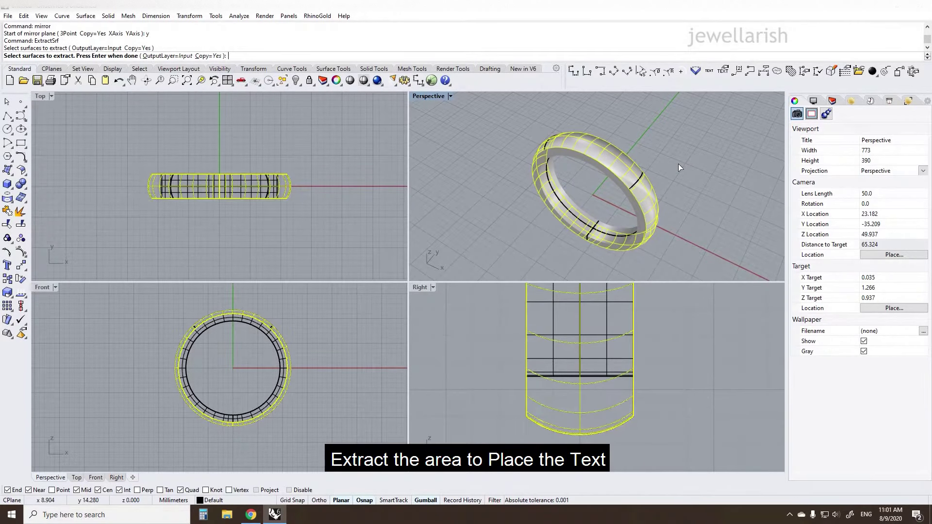
key("Return")
- Split the extracted outer surface with the two isocurves that cross it on either side of the ring's top
type("s")
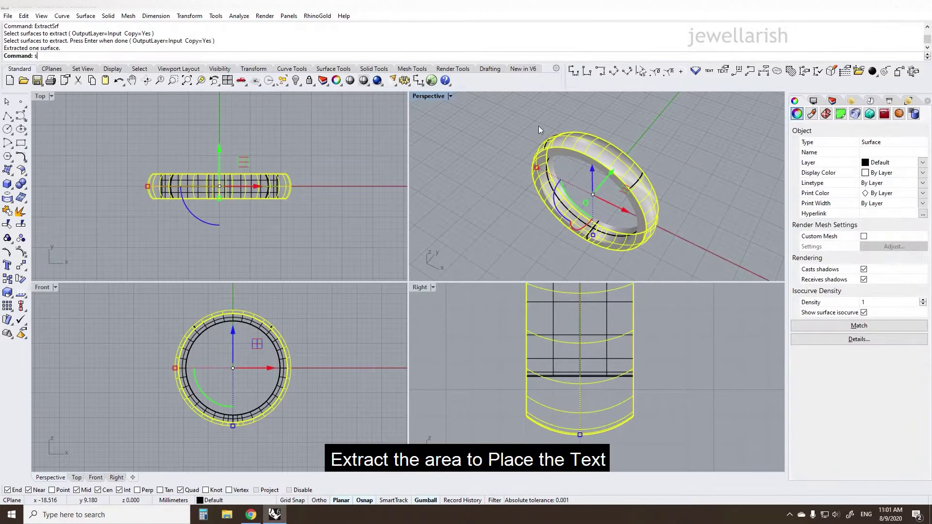
type("t")
key("Return")
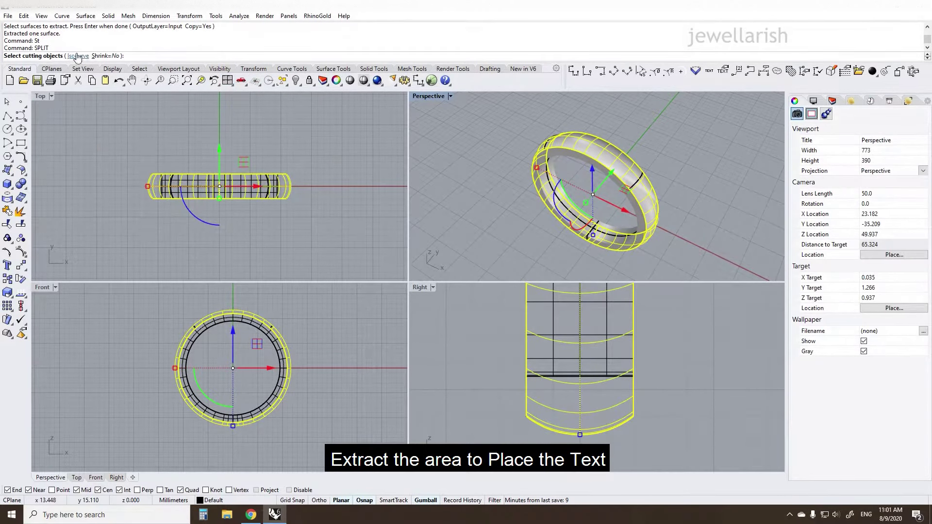
scroll(644, 191, "up", 4)
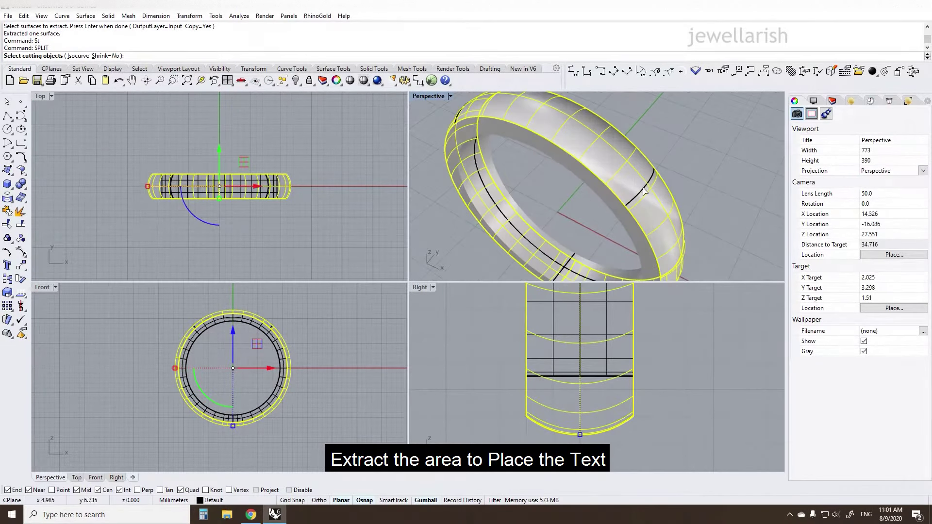
left_click(644, 190)
right_click_drag(644, 191, 581, 179)
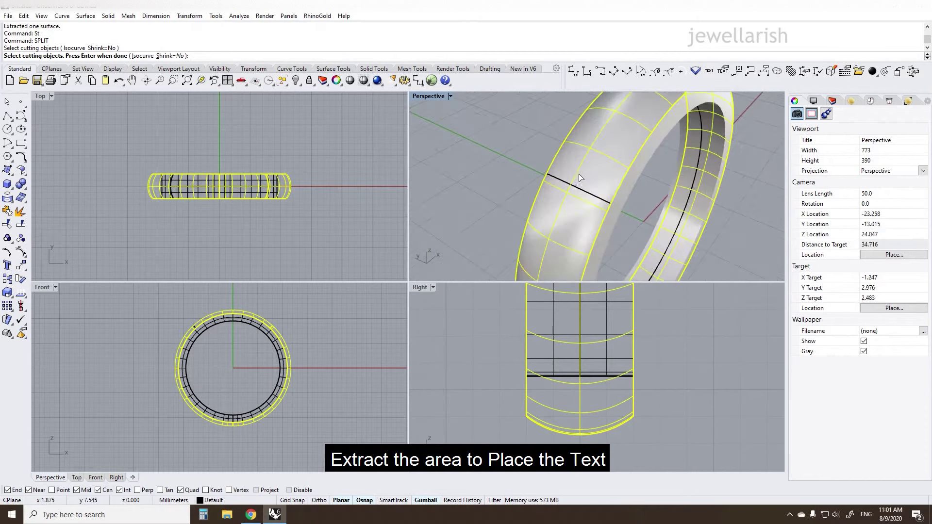
key("Return")
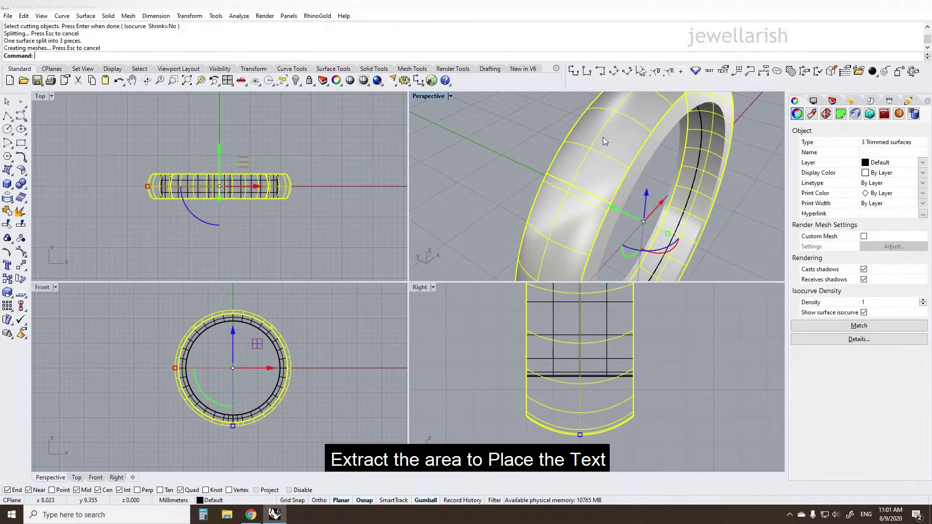
- Delete the lower pieces of the split surface, keeping only the patch between the isocurves at the ring's top
left_click(603, 136, "ctrl")
scroll(588, 144, "down", 4)
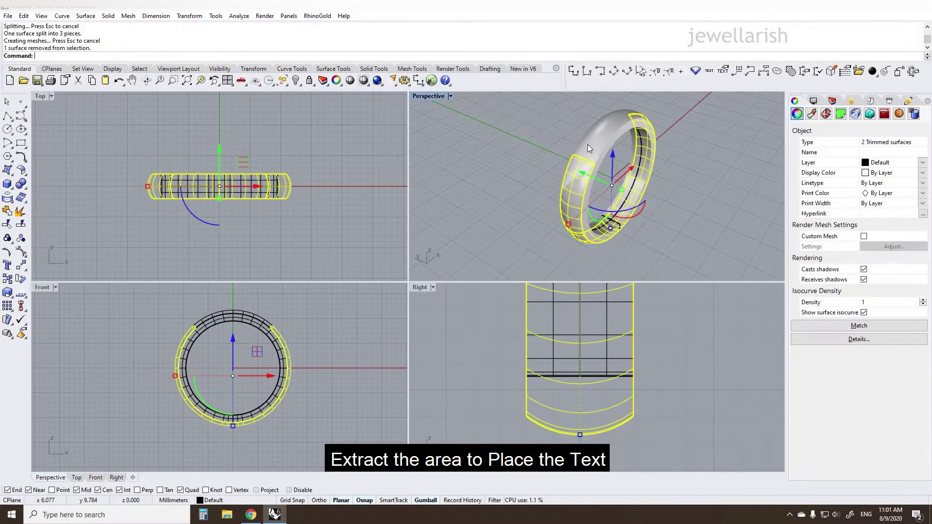
key("Delete")
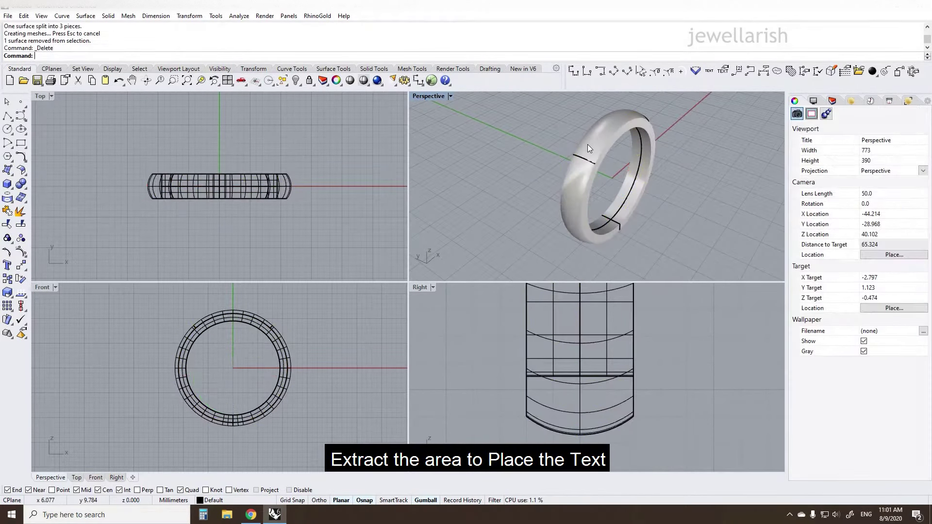
- Lock the solid ring polysurface, leaving the top surface patch selectable
left_click(572, 191)
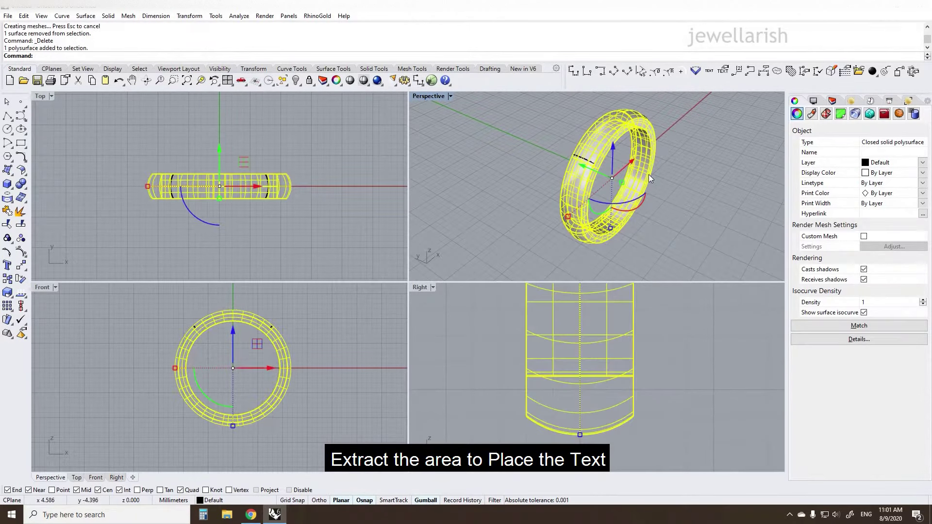
key("ctrl+l")
mouse_move(706, 153)
right_mouse_down()
mouse_move(610, 174)
mouse_move(551, 166)
right_mouse_up()
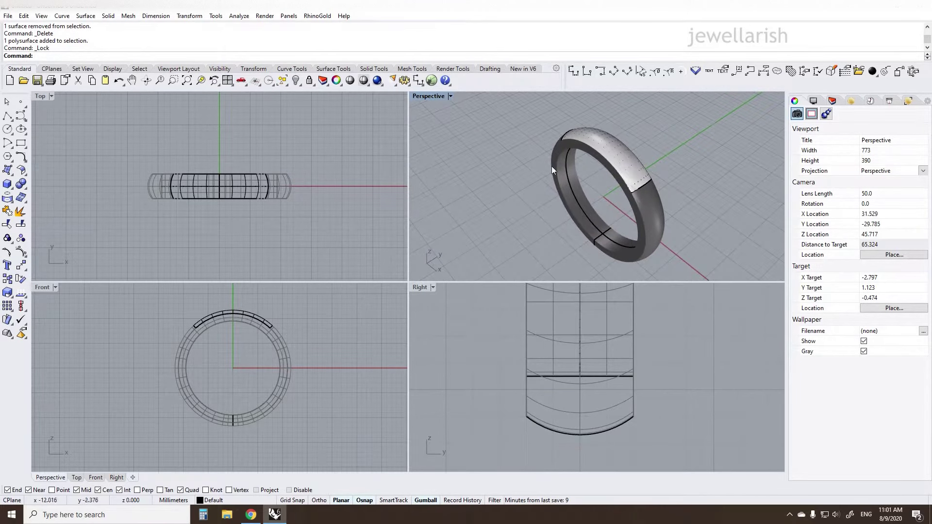
- Flatten the top surface patch into planar outline curves with CreateUVCrv
left_click(620, 149)
scroll(623, 141, "up", 3)
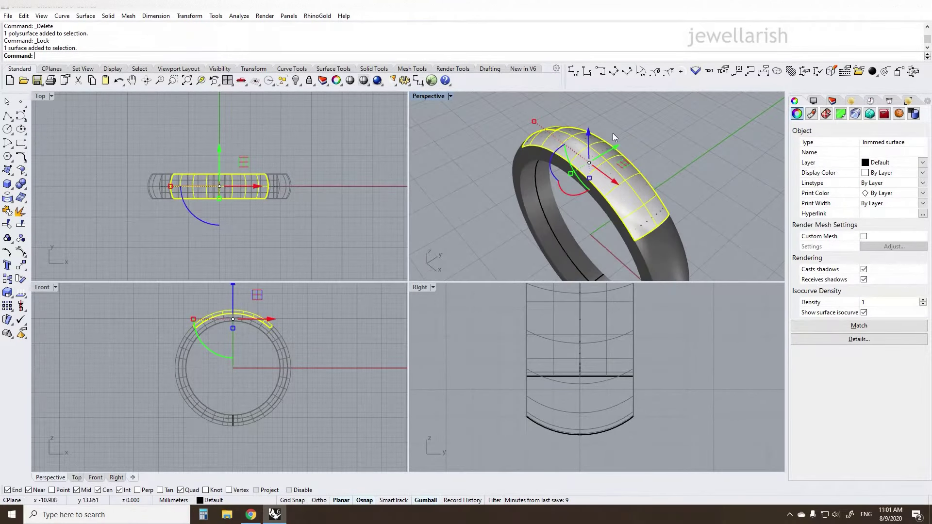
right_click_drag(613, 134, 593, 134)
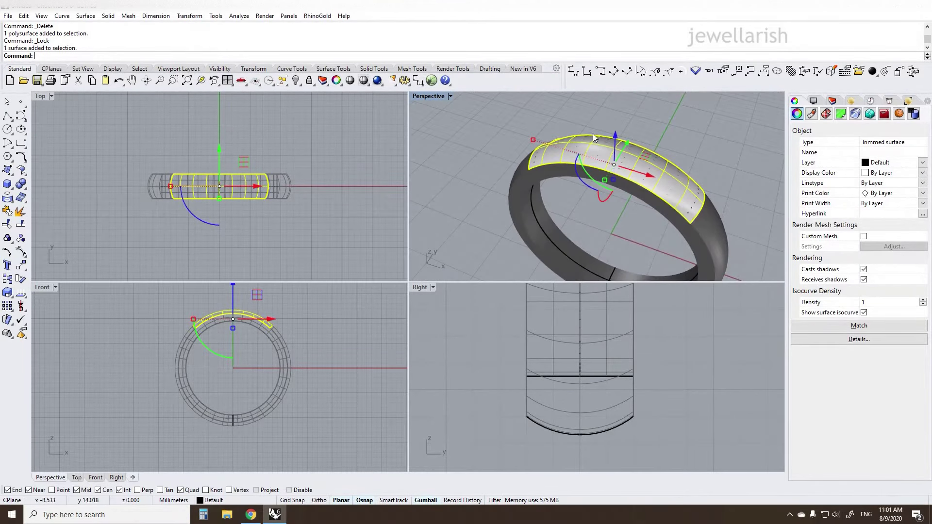
scroll(187, 172, "up", 3)
type("Cr")
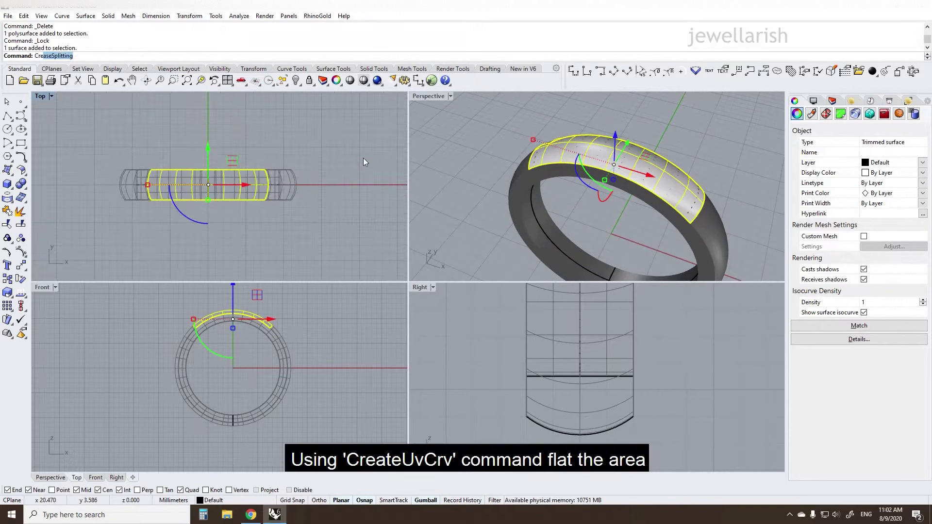
type("eateU")
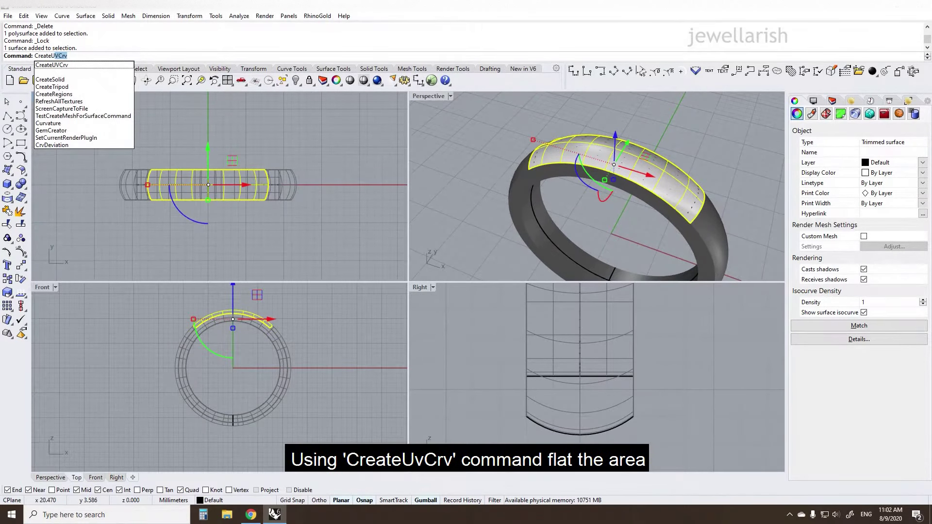
key("Return")
key("Return")
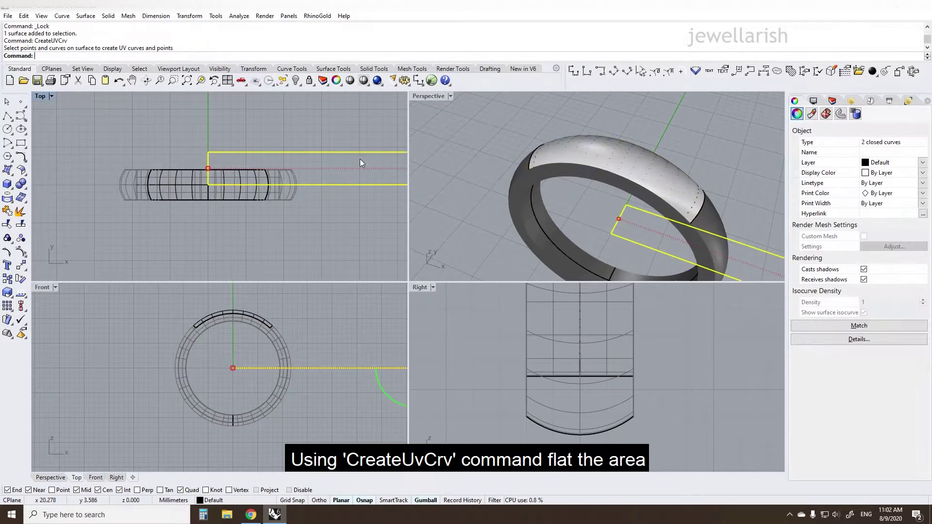
- Delete the long outer UV rectangle in the Top view, keeping the short rectangle that outlines the patch
scroll(202, 196, "down", 3)
scroll(290, 201, "up", 3)
left_click(316, 227)
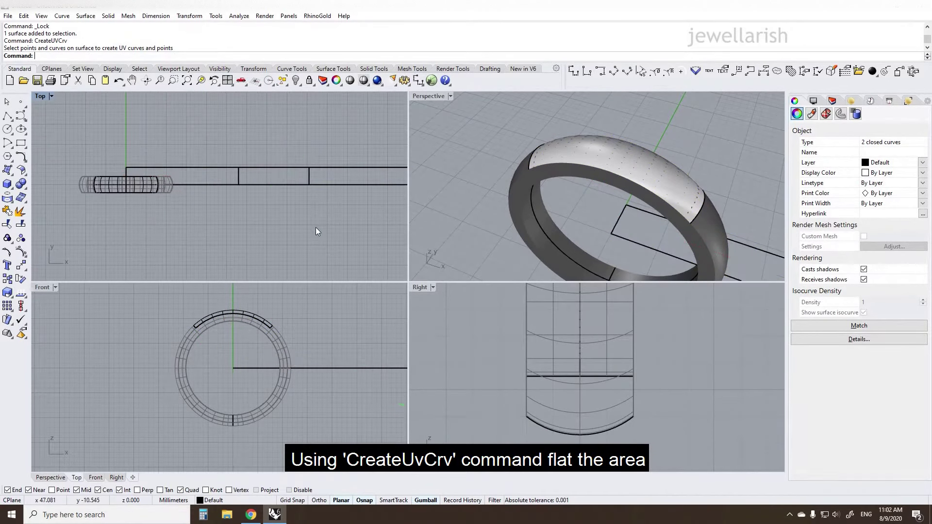
left_click(311, 181)
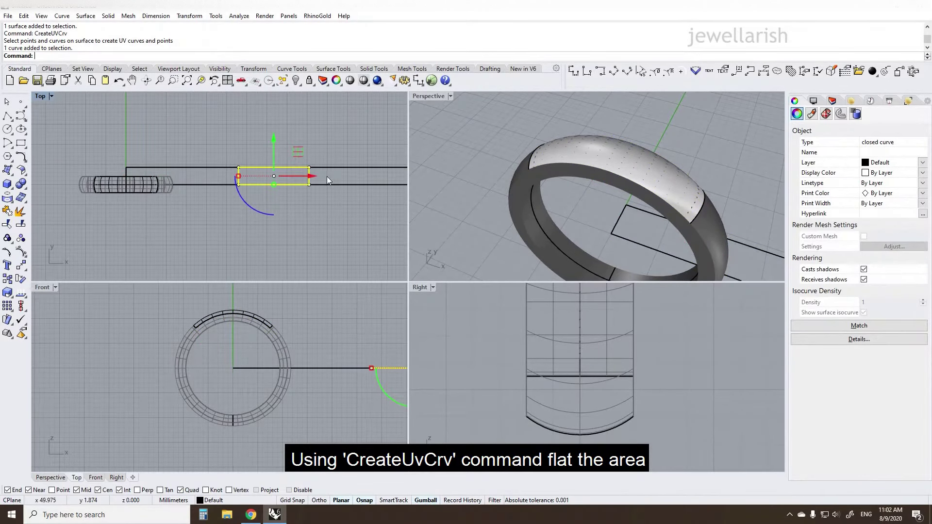
left_click_drag(382, 147, 353, 220)
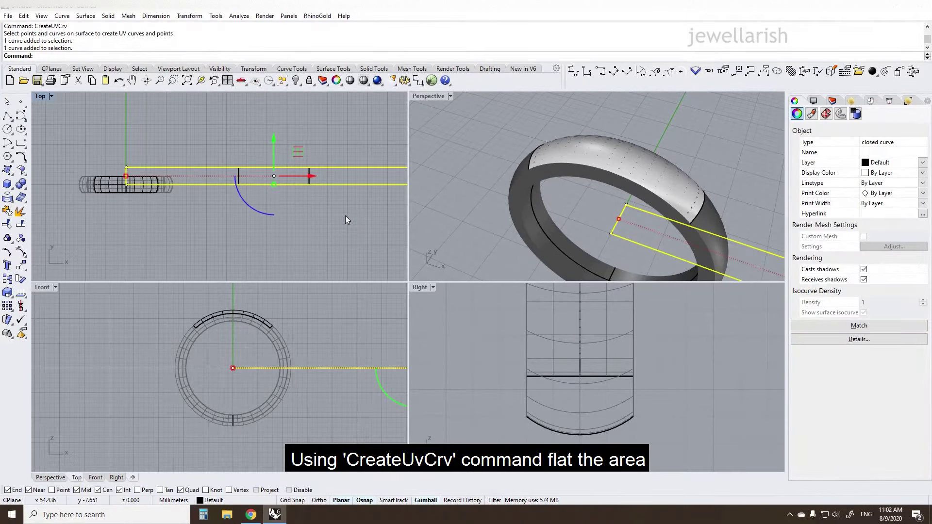
key("Delete")
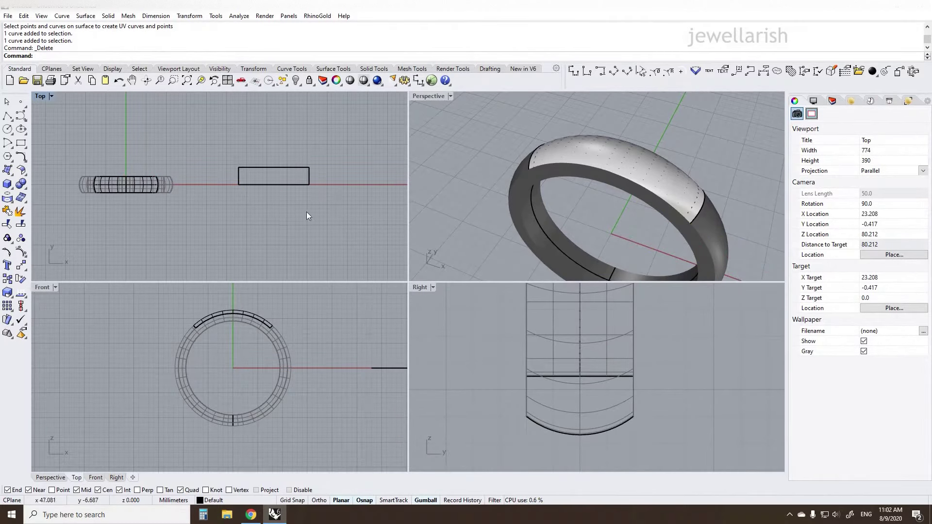
- Create 6 mm bold Calibri text curves reading "YOUR NAME", centred on the midpoint of the flat rectangle's lower edge
left_click(7, 265)
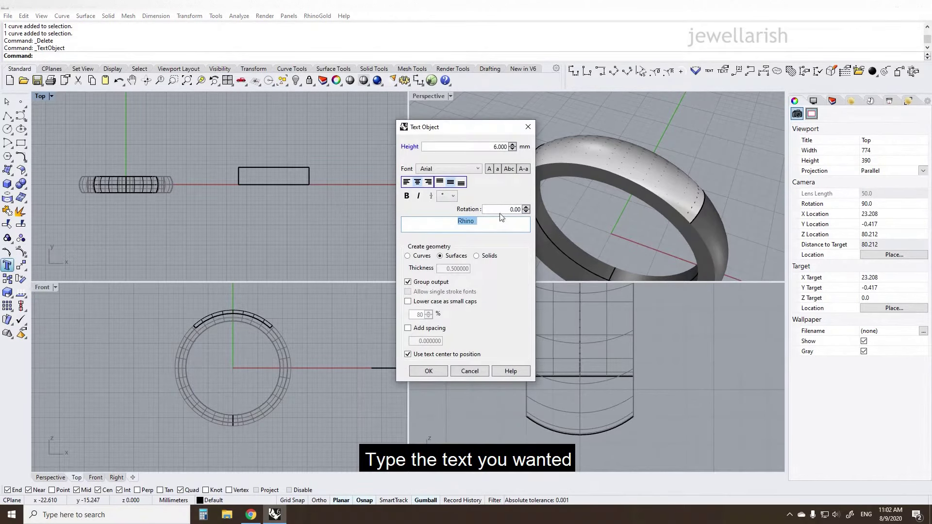
type("Your Name")
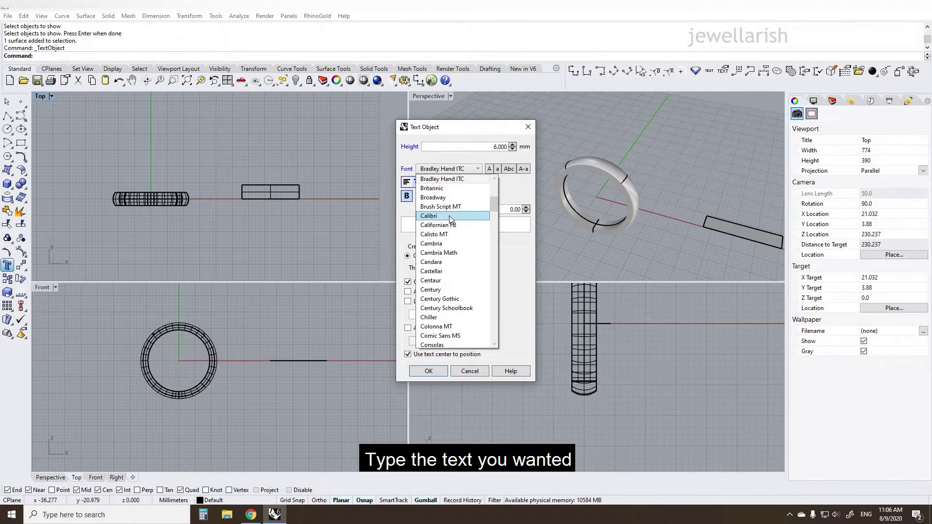
left_click(456, 216)
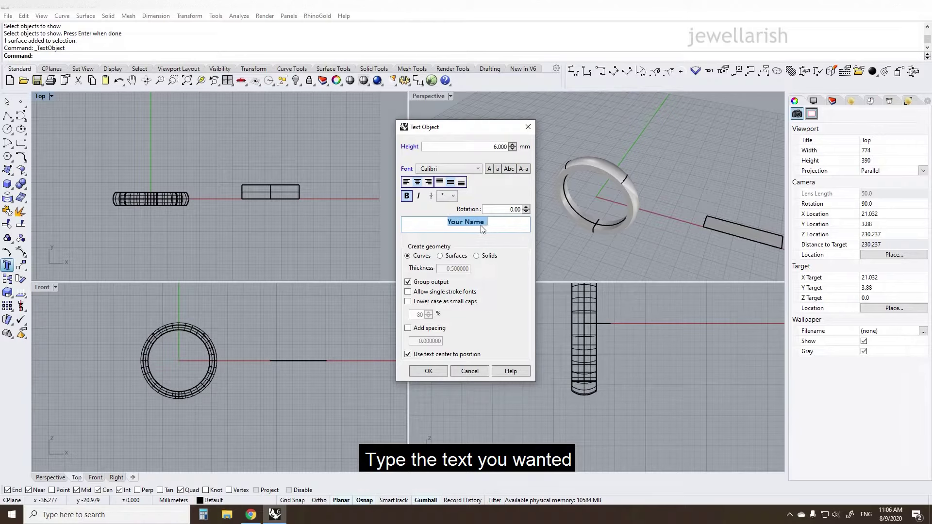
type("Y")
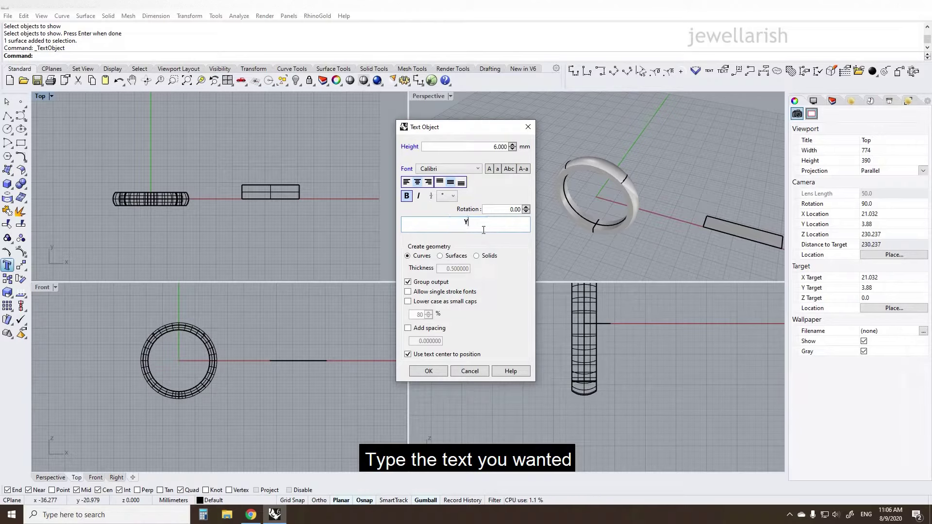
type("OUR NAME")
left_click(425, 371)
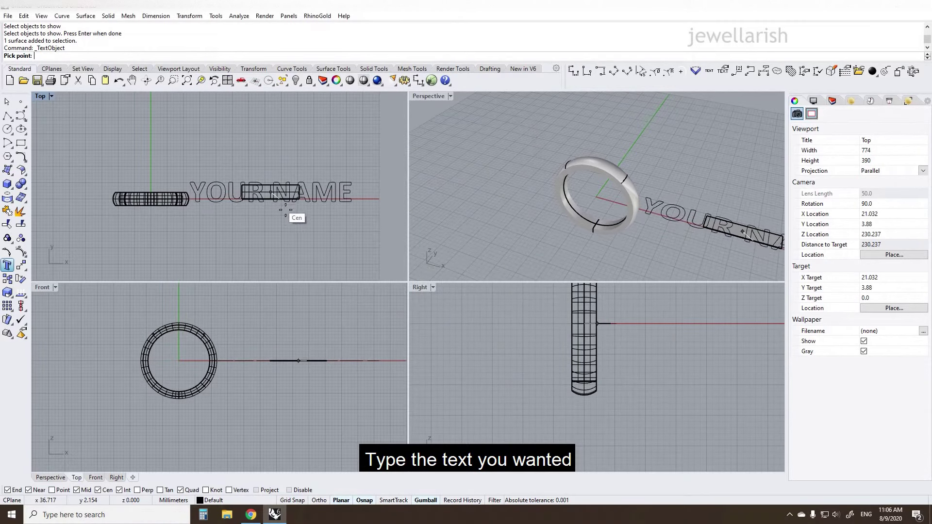
left_click(273, 199)
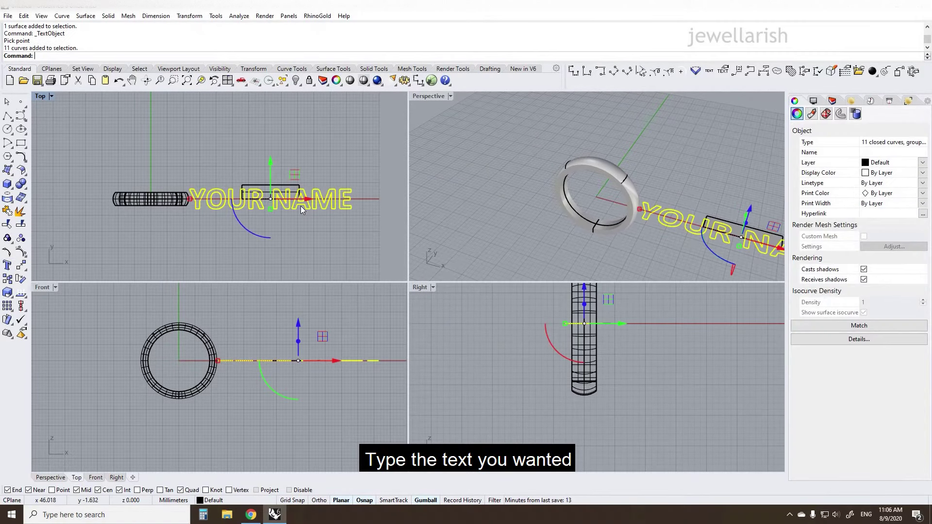
- Scale the text down to about 55% of the rectangle's width and move it up to the rectangle's centre
key("Return")
scroll(252, 204, "up", 4)
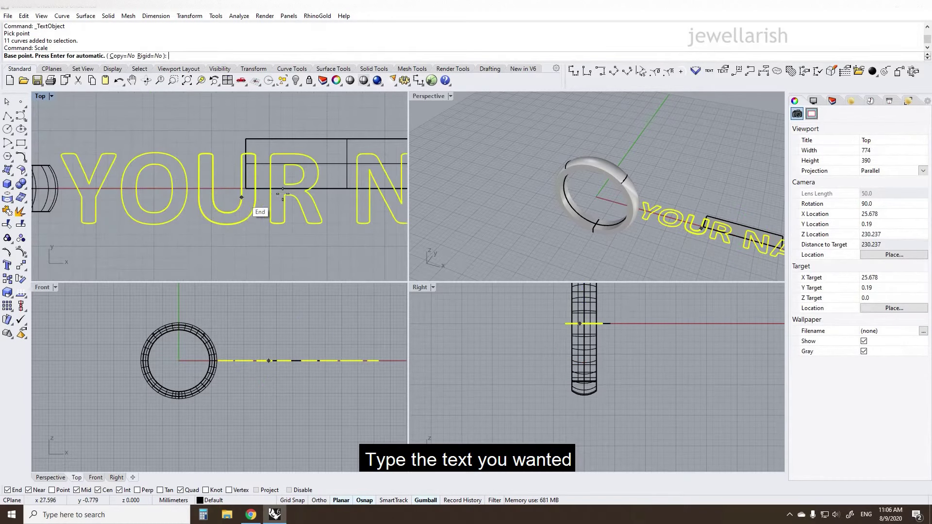
left_click(348, 189)
scroll(291, 213, "down", 4)
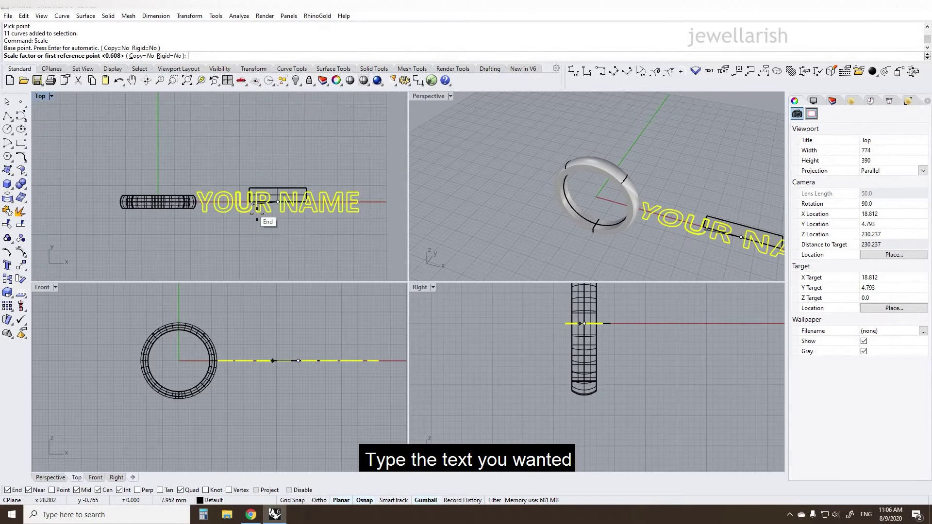
left_click(377, 252)
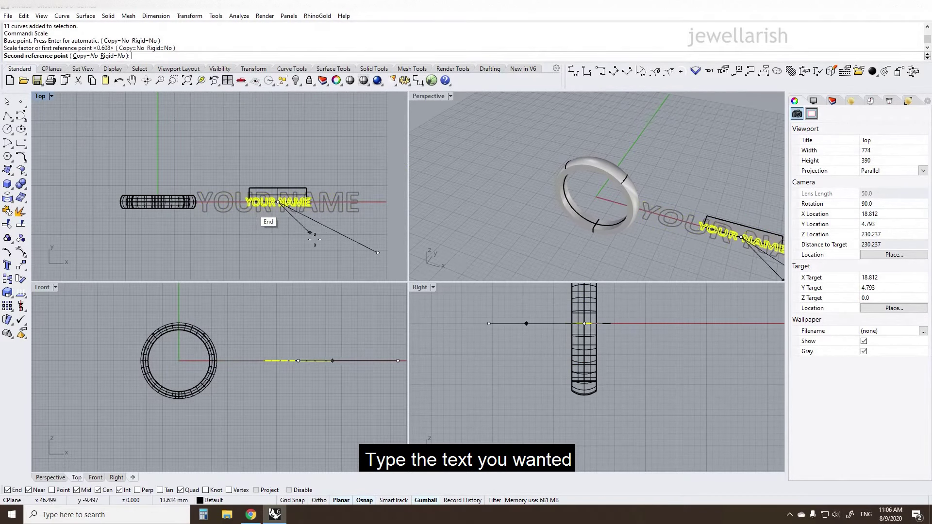
left_click(284, 215)
scroll(283, 211, "up", 5)
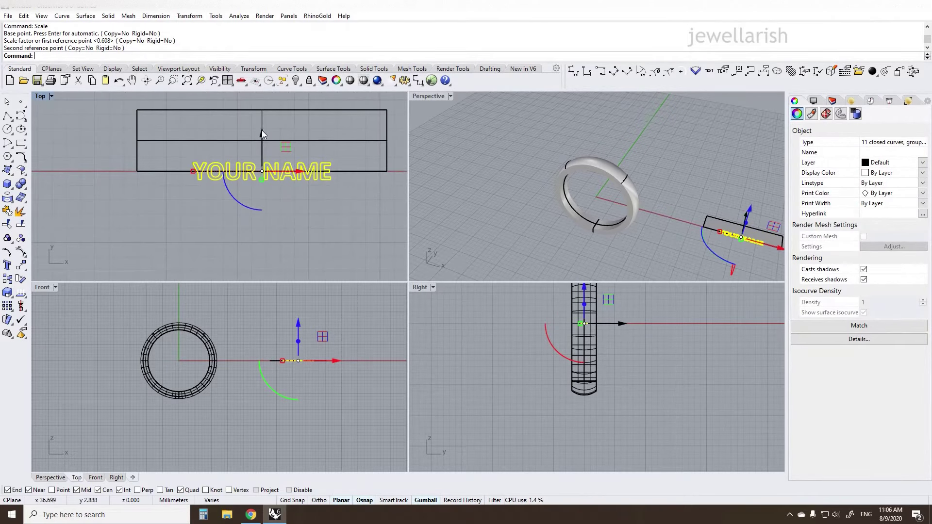
left_click_drag(262, 130, 263, 107)
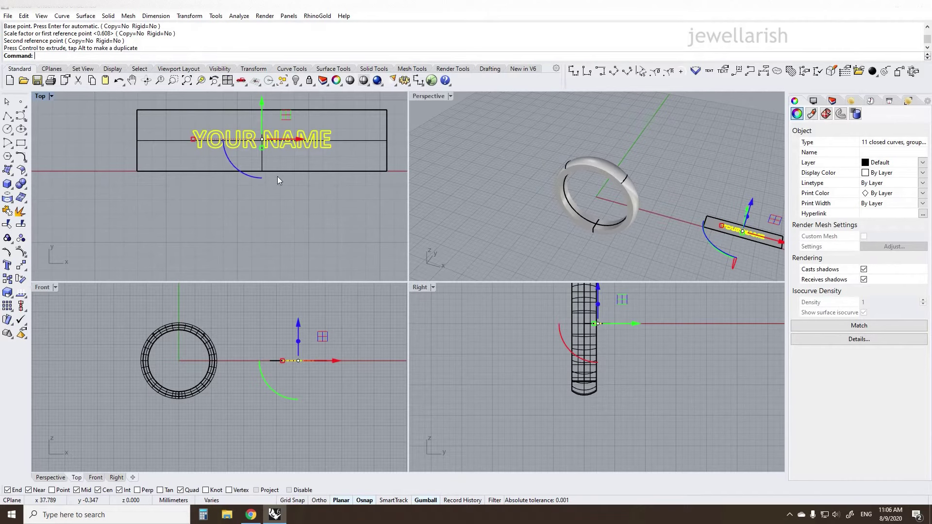
- Scale the text up about its centre to about three quarters of the rectangle's width
type("cale")
key("Return")
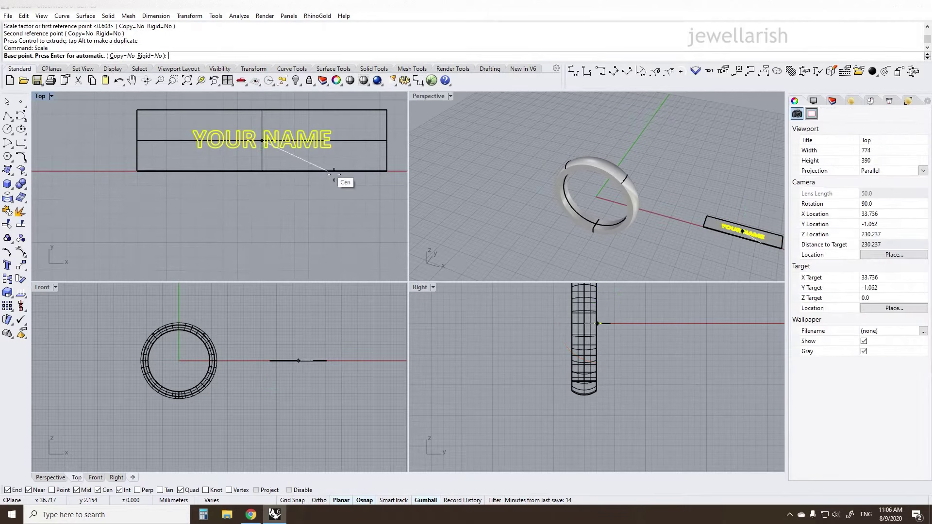
key("Return")
left_click(320, 207)
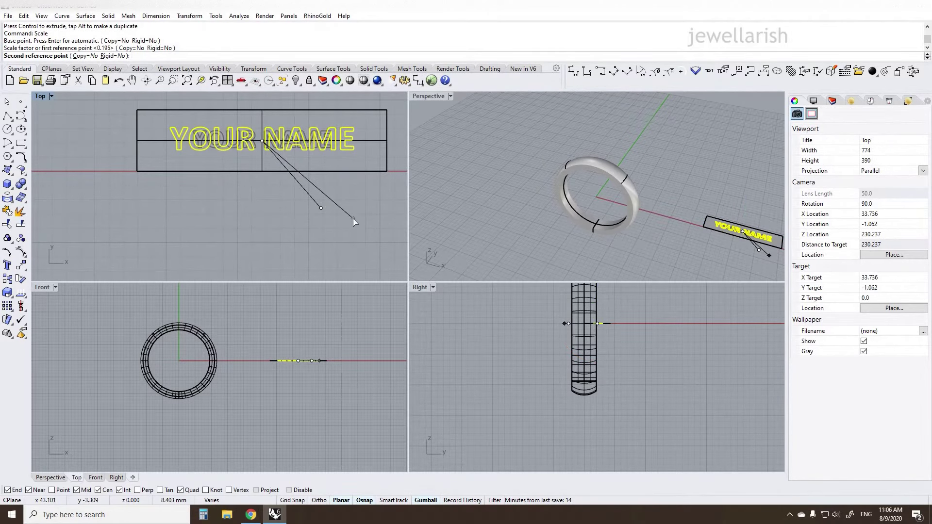
left_click(353, 218)
scroll(301, 187, "down", 4)
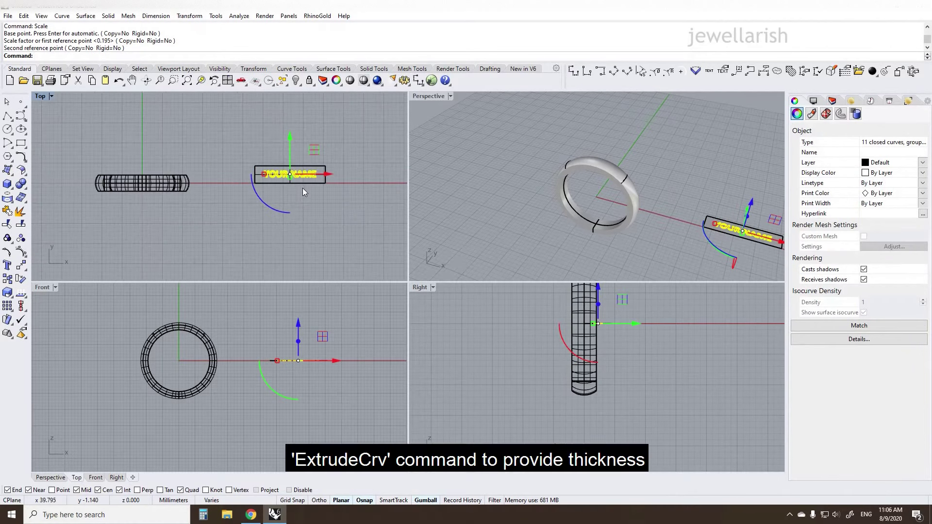
- Extrude the "YOUR NAME" curves 0.5 mm to both sides as solids with ExtrudeCrv
left_click(671, 171)
scroll(511, 218, "down", 2)
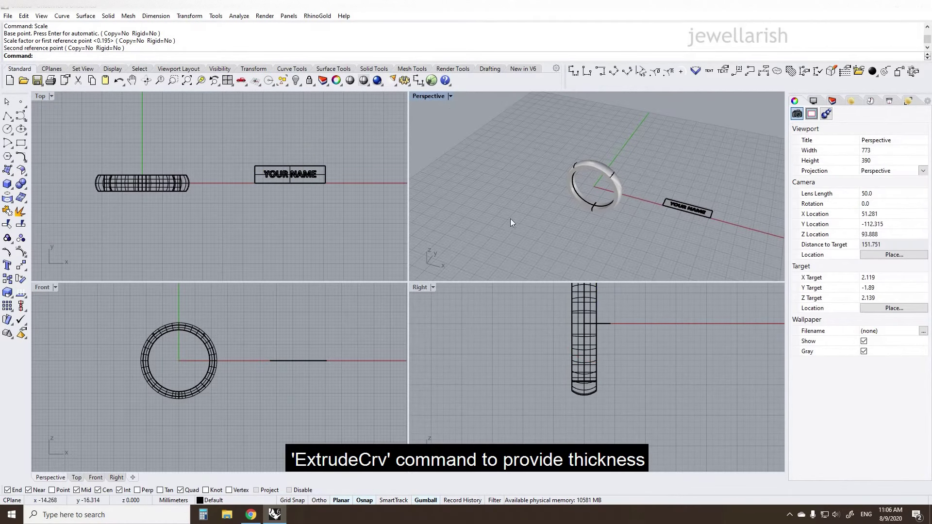
left_click(282, 177)
scroll(319, 373, "up", 3)
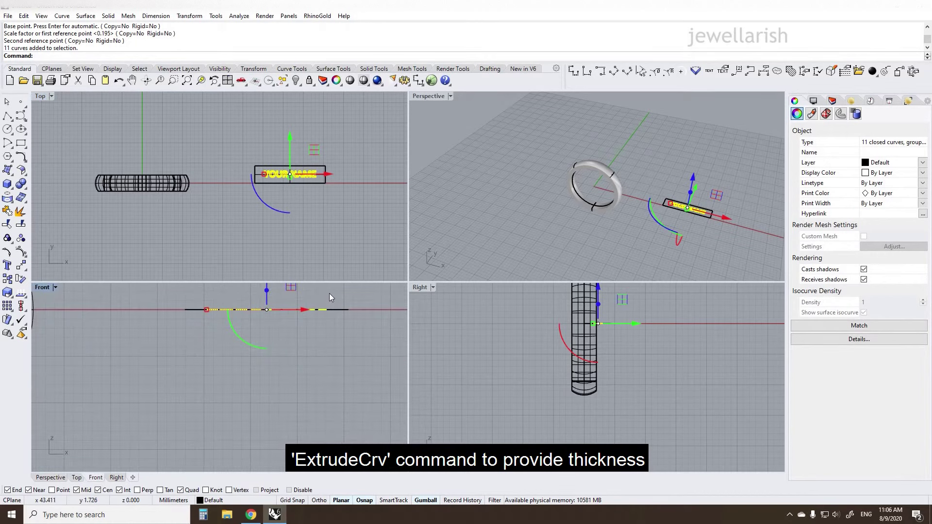
type("EXTRUDE CRV")
key("Return")
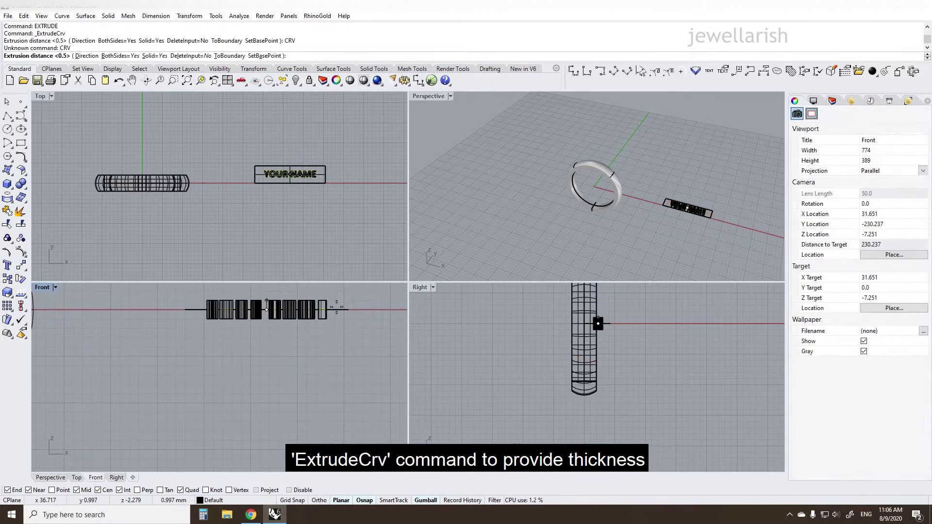
key("Return")
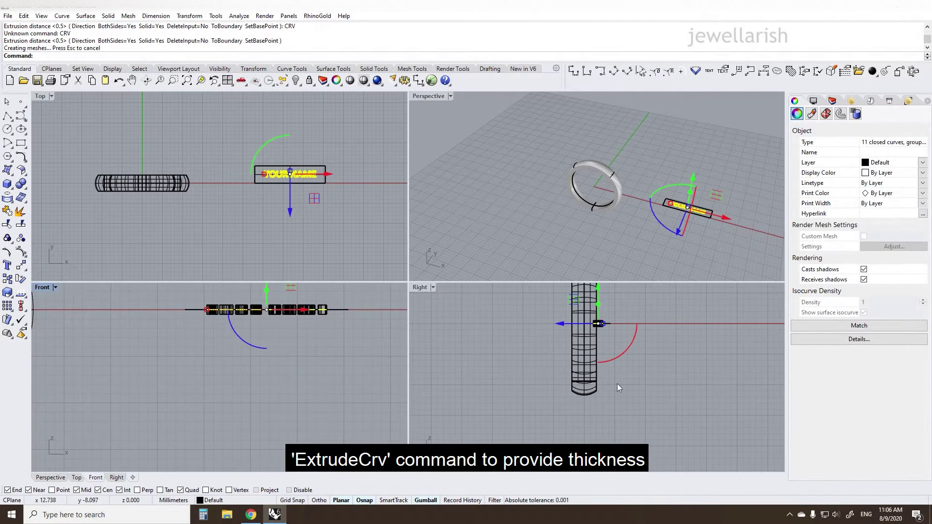
left_click(333, 362)
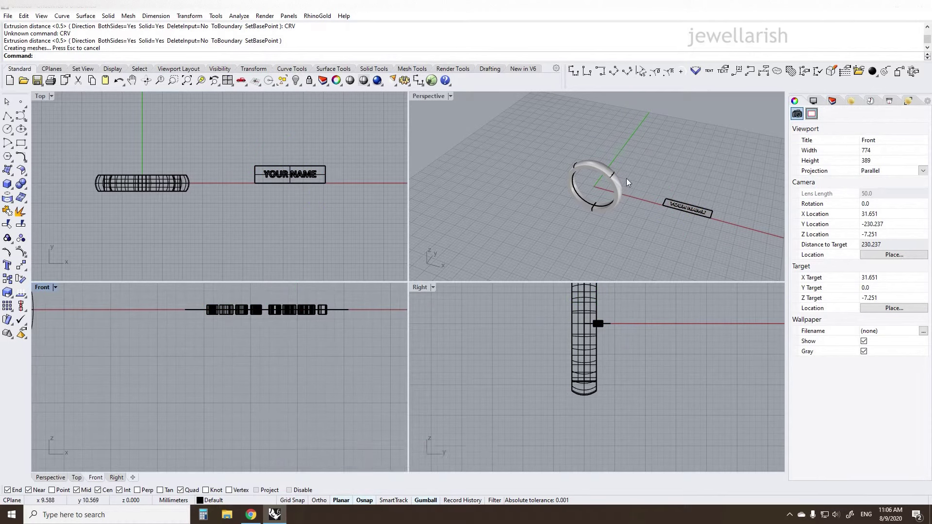
- Lock the ring body, leaving its extracted top patch unlocked
left_click(616, 197)
key("ctrl+l")
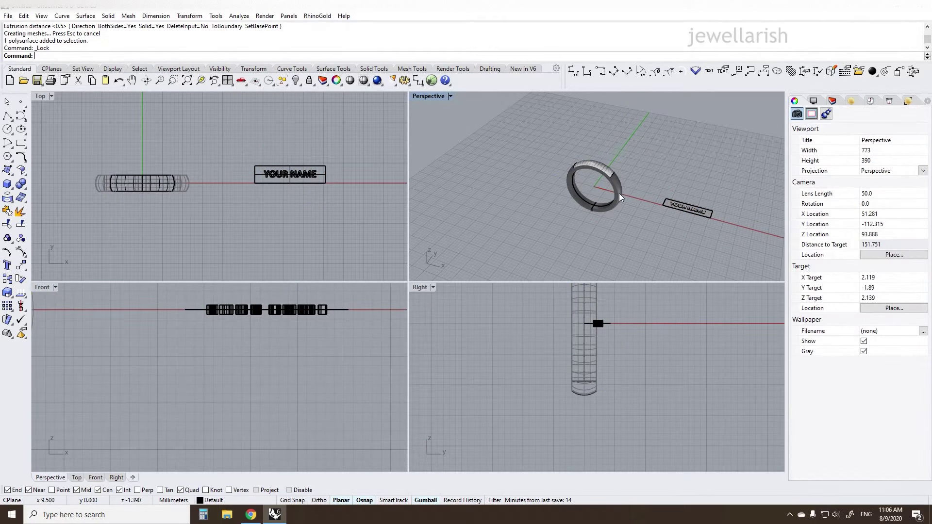
- Flow the eight extruded letters from the flat rectangle onto the ring's extracted patch with FlowAlongSrf, picking matching corners
scroll(674, 183, "up", 5)
scroll(712, 231, "up", 4)
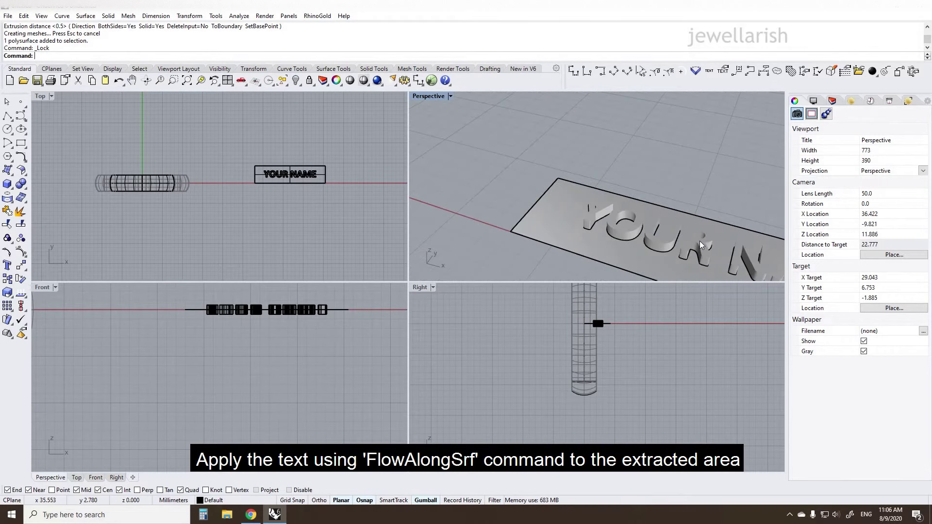
left_click(689, 240)
left_click(317, 298)
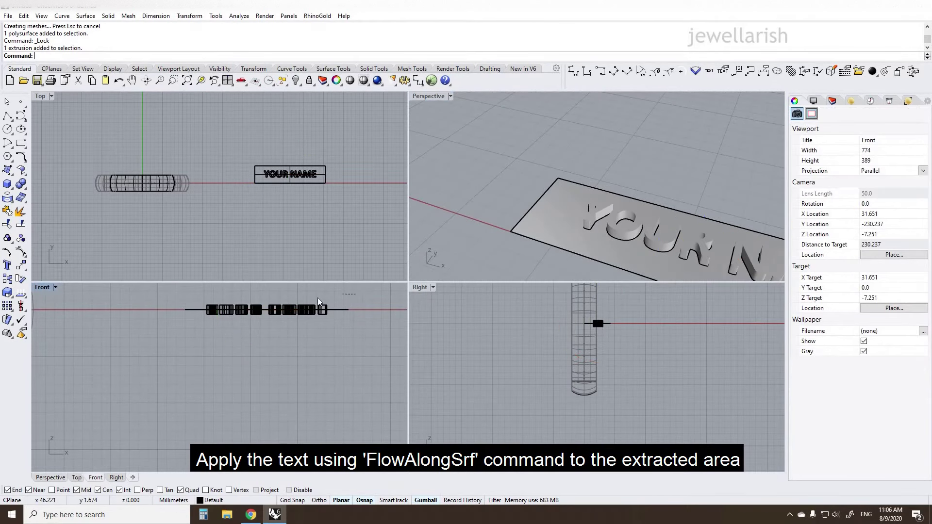
left_click_drag(184, 305, 179, 306)
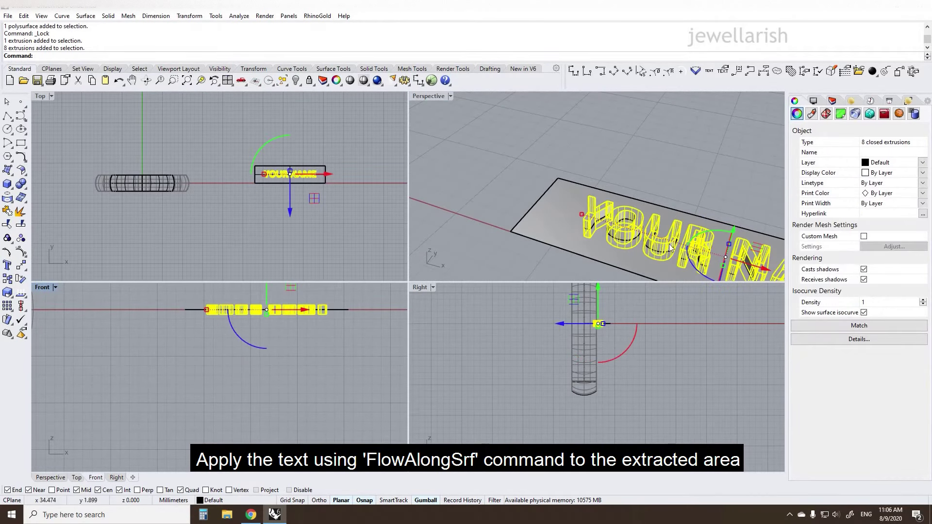
scroll(627, 212, "down", 5)
type("FLowAlongSrf")
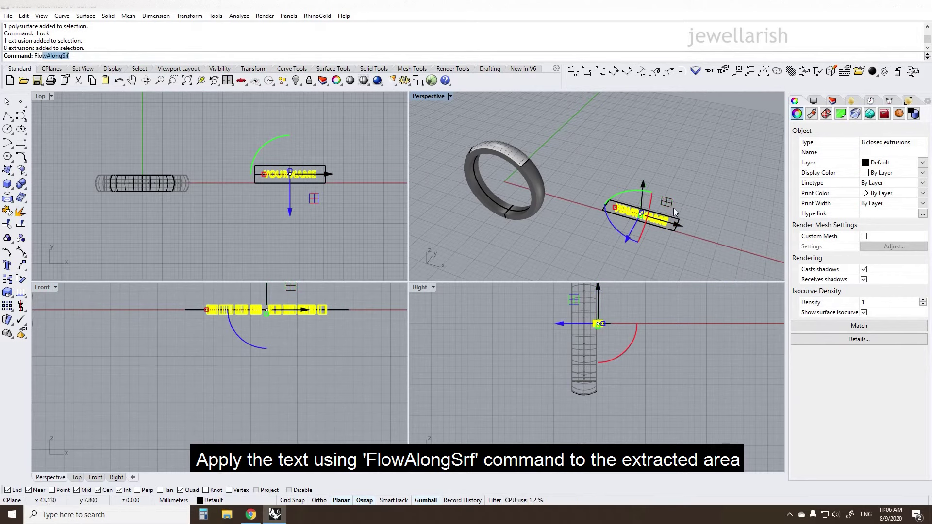
key("Return")
scroll(692, 217, "up", 12)
left_click(610, 199)
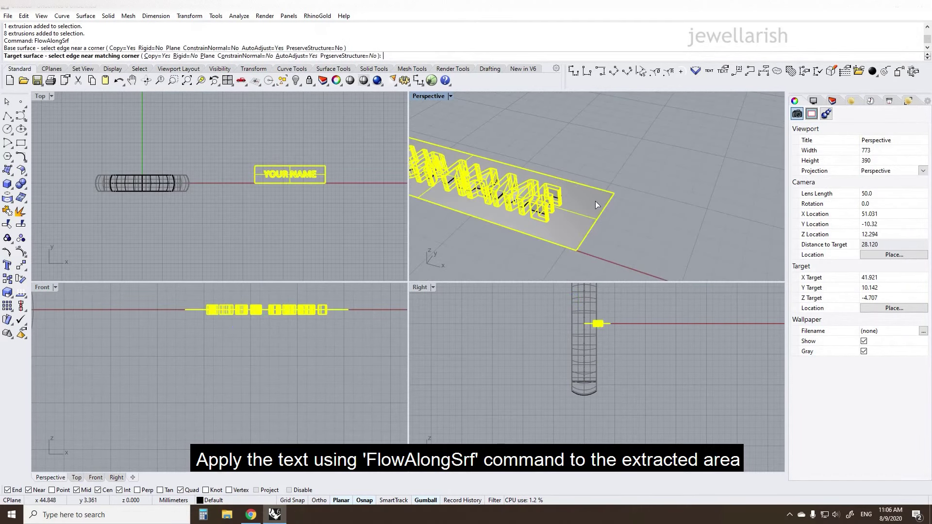
scroll(595, 201, "down", 4)
scroll(534, 196, "up", 5)
left_click(534, 196)
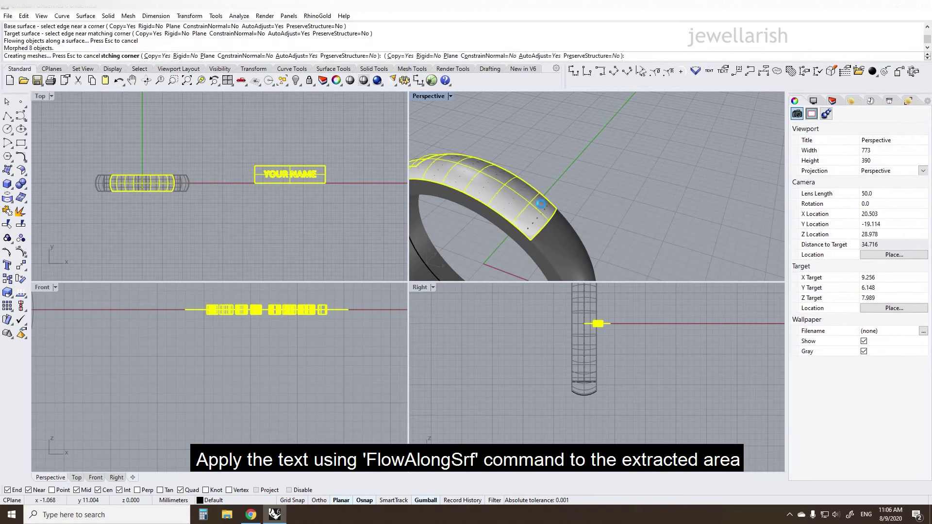
- Hide the extracted patch surface on top of the ring and unlock the ring body
left_click(522, 215)
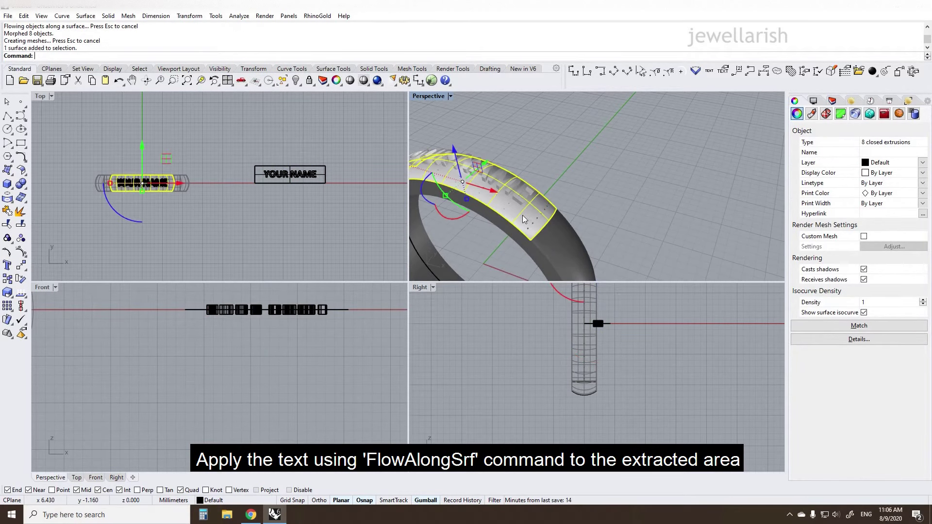
key("ctrl+h")
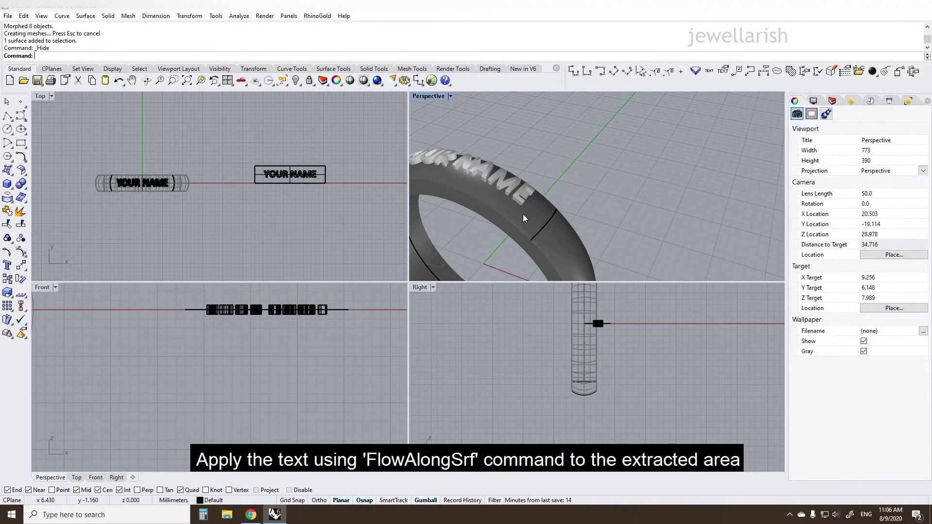
key("ctrl+shift+l")
left_click(528, 217)
right_click(527, 216)
scroll(702, 200, "down", 9)
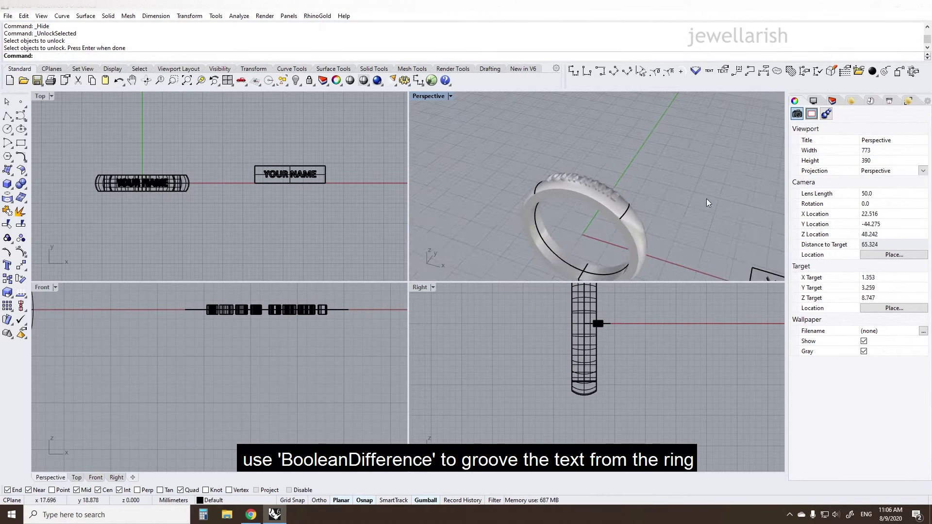
scroll(642, 233, "up", 5)
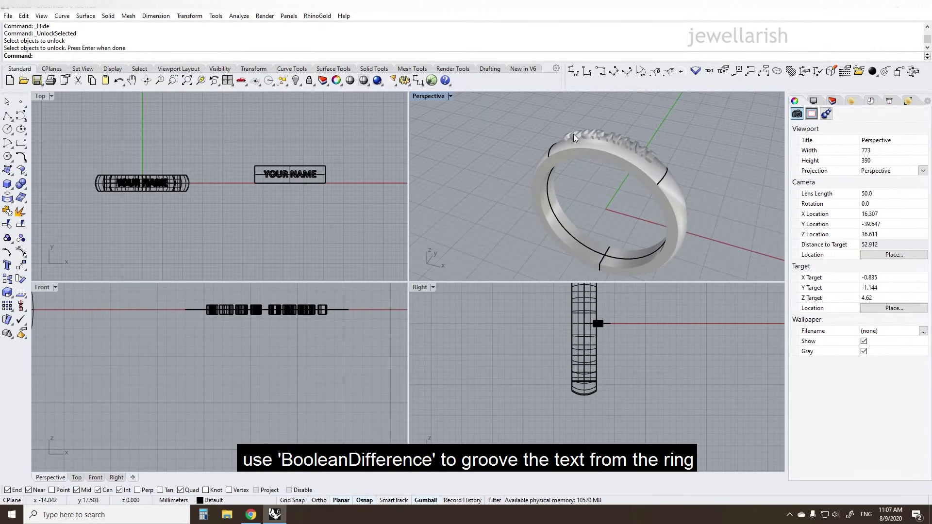
right_click_drag(573, 138, 600, 180)
right_click(607, 181)
- Group the eight solid letters that sit on the ring, selecting them in the Front view
scroll(626, 170, "up", 4)
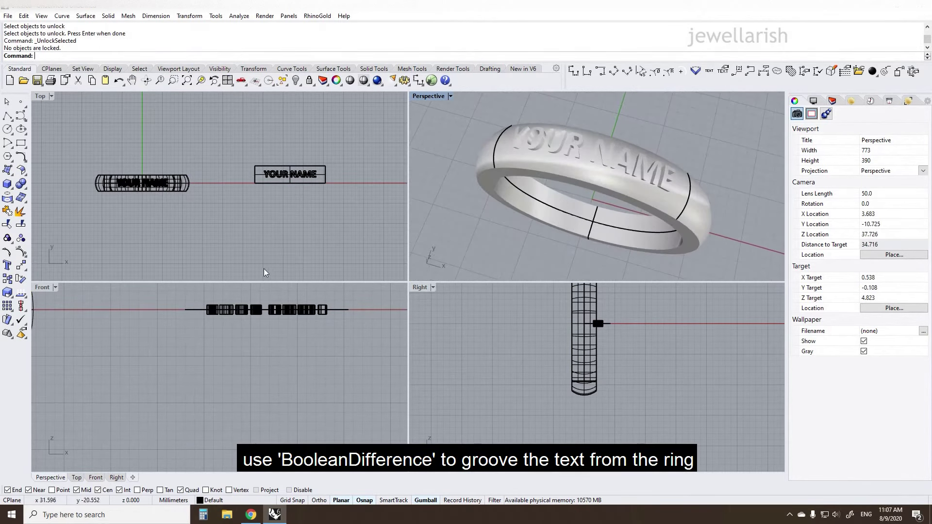
scroll(312, 364, "down", 12)
scroll(167, 319, "up", 12)
left_click_drag(228, 309, 391, 356)
key("ctrl+g")
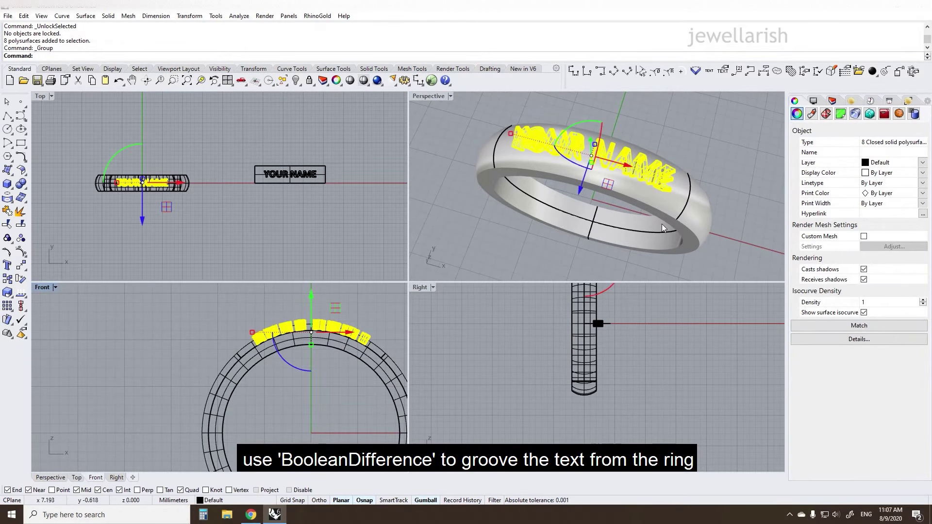
- Subtract the grouped letters from the ring body with BooleanDifference, using DeleteInput=Yes
left_click(660, 206)
type("bd")
key("Return")
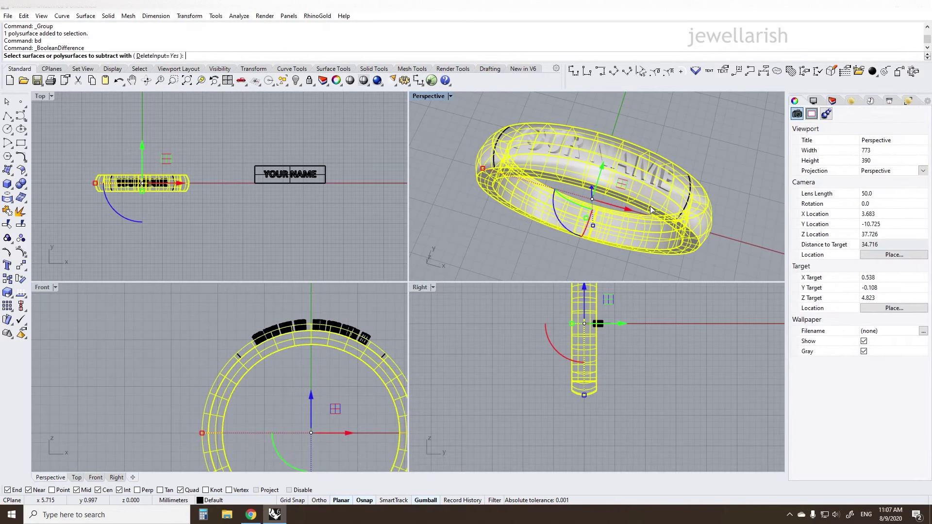
left_click(654, 178)
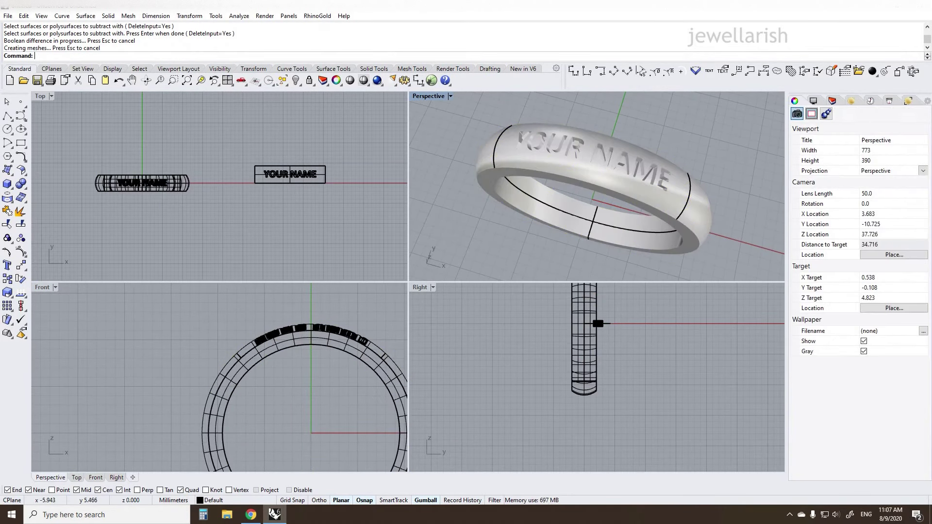
- Hide all curves, plus the flat rectangle surface and extruded text beside the ring
type("lcrv")
key("Return")
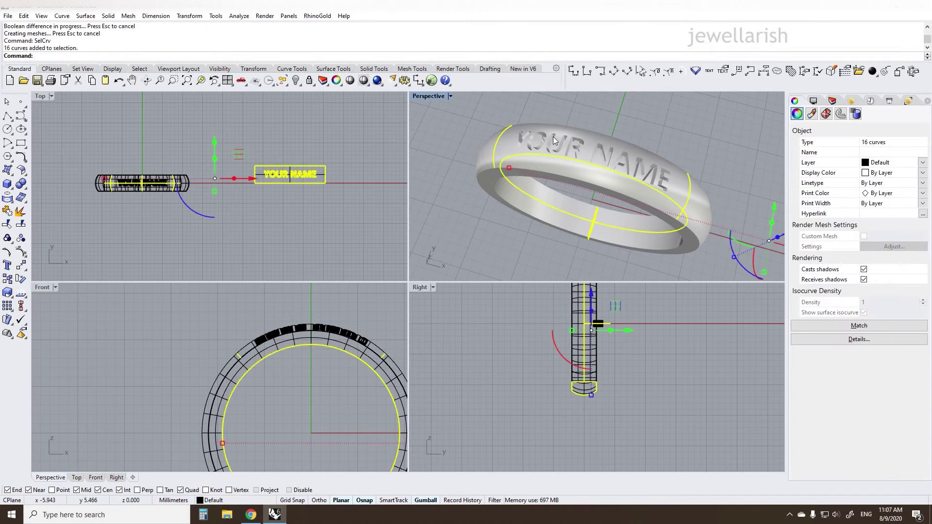
key("ctrl+h")
left_click_drag(349, 141, 241, 210)
key("ctrl+h")
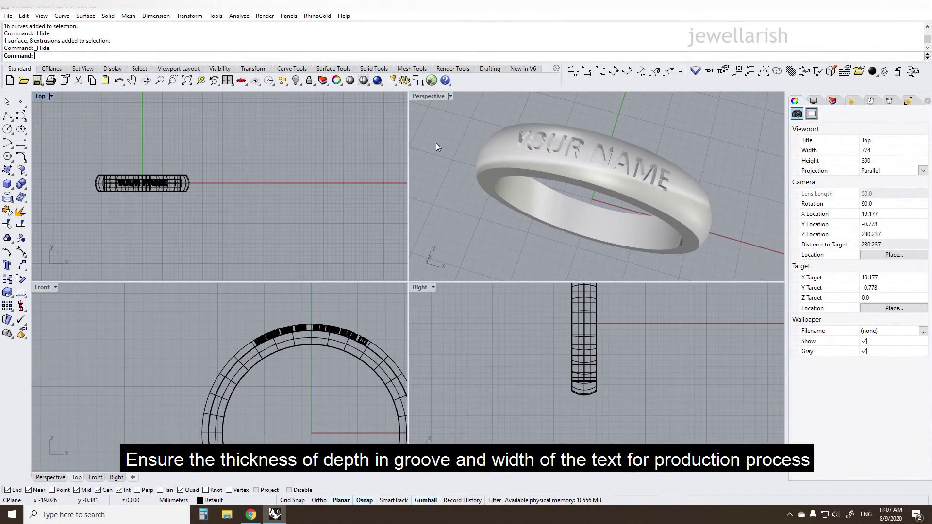
- Maximize the Perspective view and examine the engraved "YOUR NAME" text on the ring
double_click(426, 98)
right_click_drag(344, 176, 298, 192)
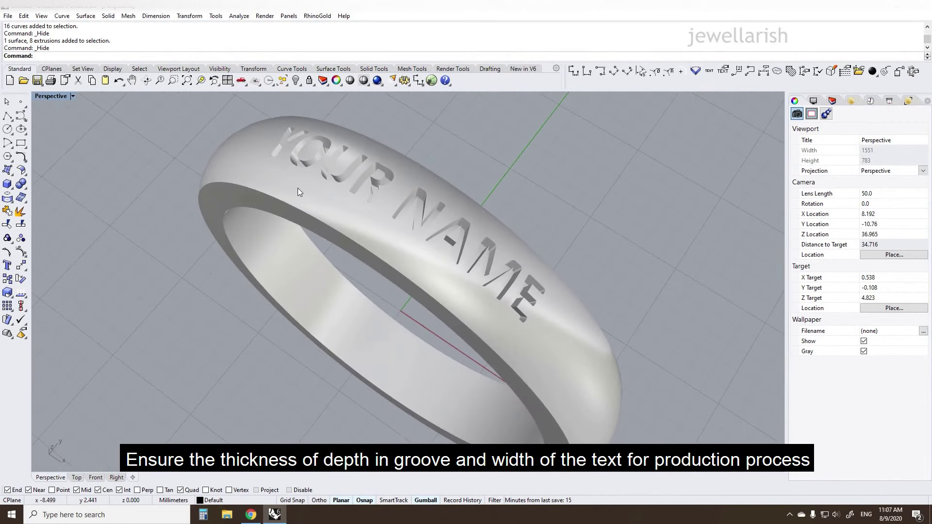